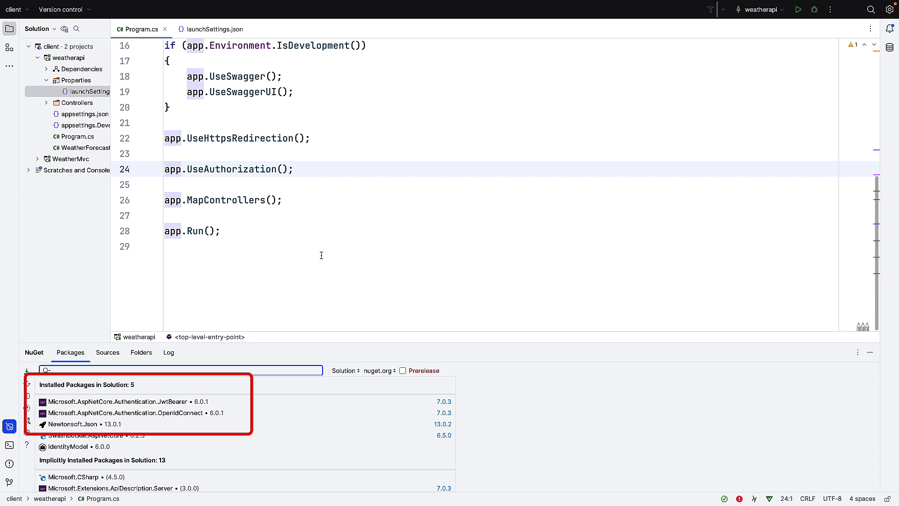
Close the NuGet packages window and open launchSettings.json.
left_click(870, 353)
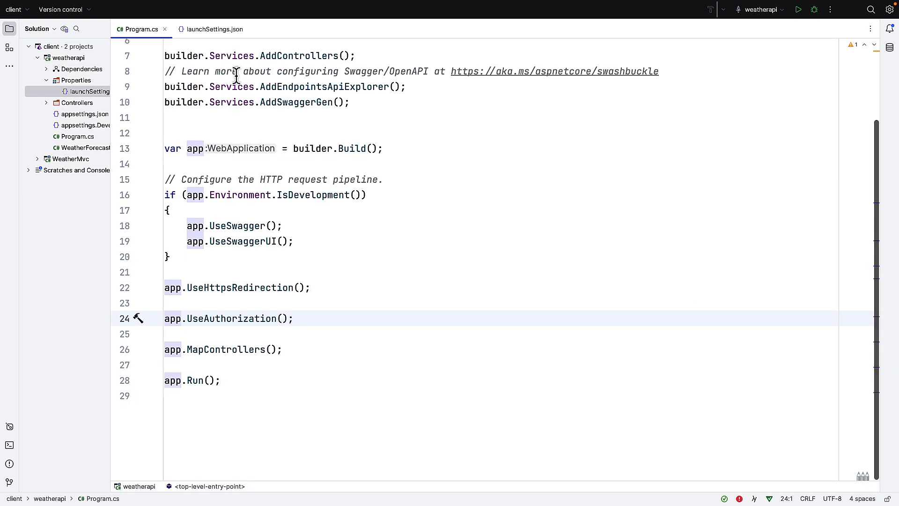
left_click(211, 32)
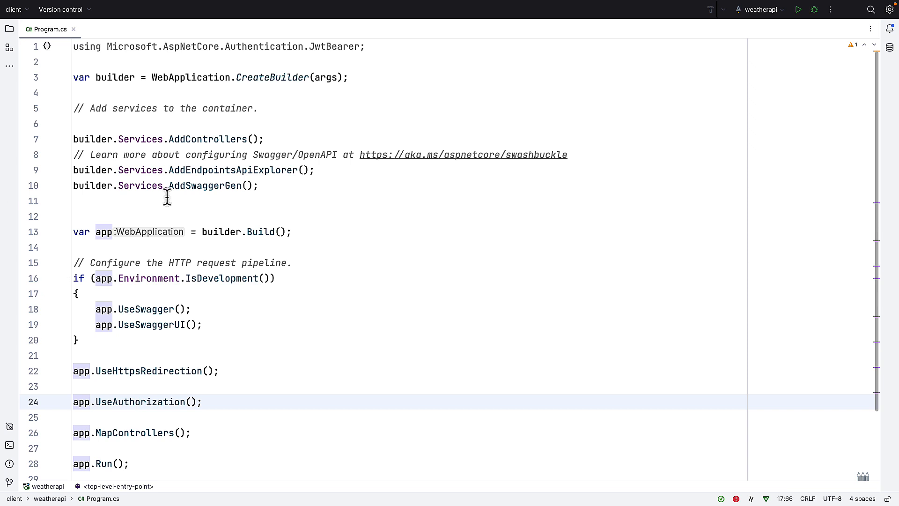
Add a builder.Services.AddAuthentication() call on its own line below AddSwaggerGen in Program.cs.
left_click(90, 204)
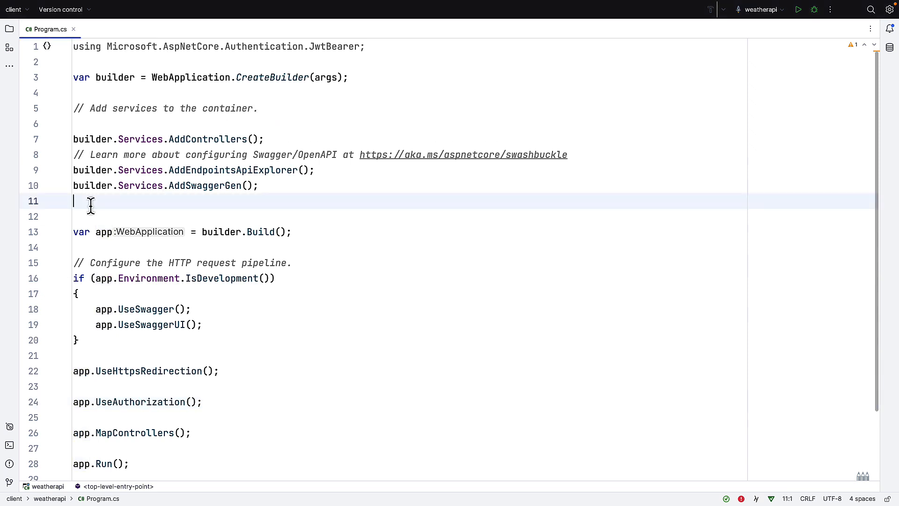
key("Return")
type("bui")
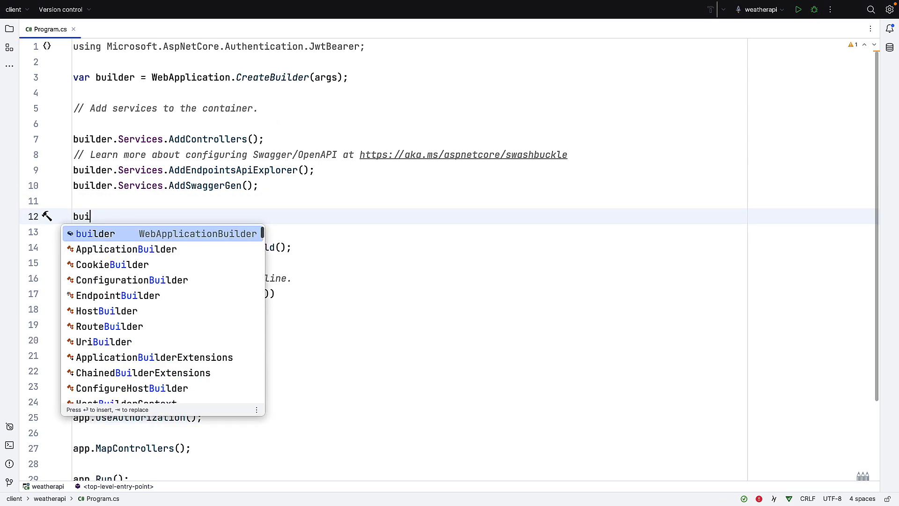
type("lder.Services.A")
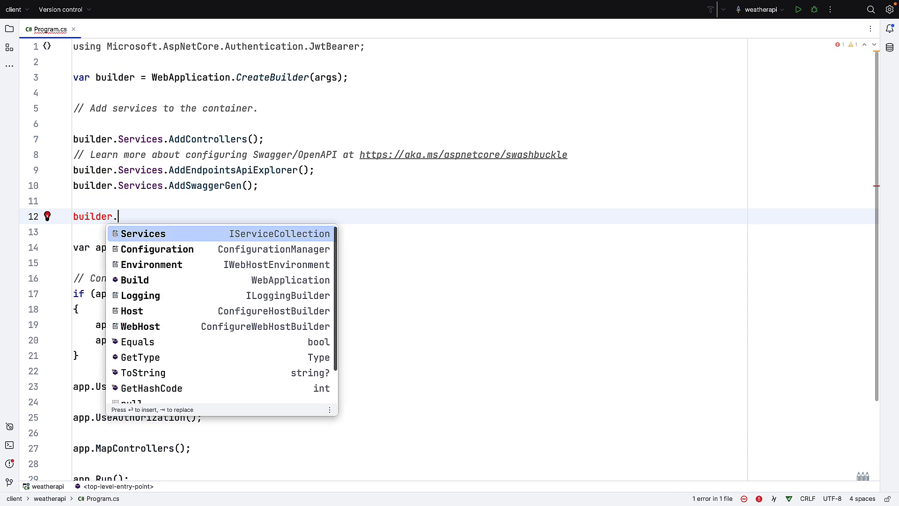
key("Return")
type(".A")
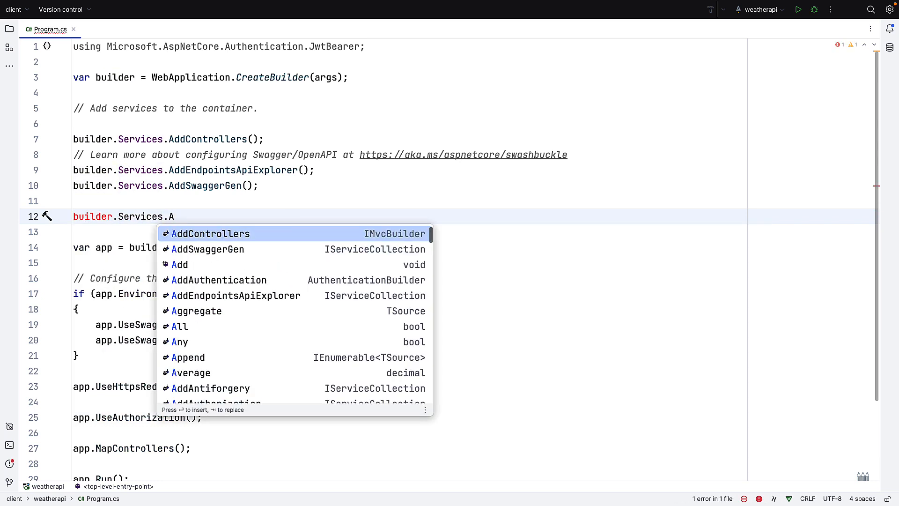
key("Down")
key("Down")
key("Down")
key("Return")
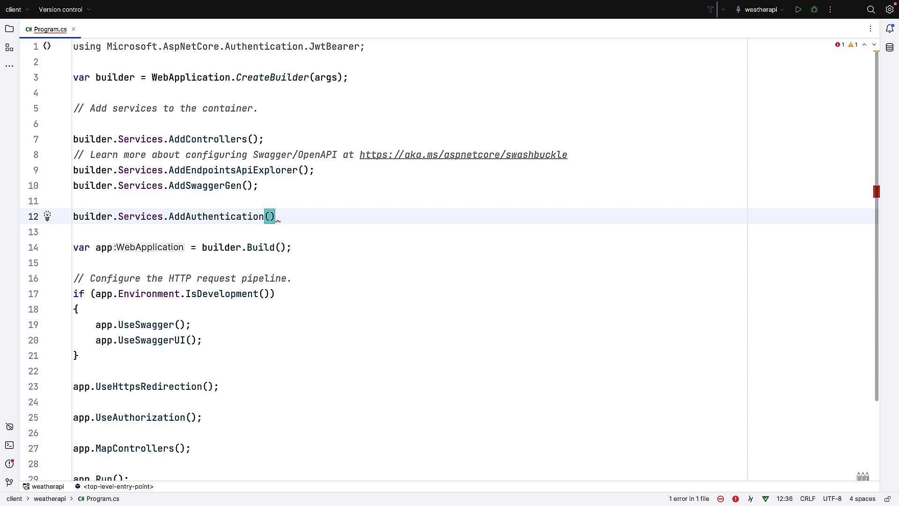
Pass JwtBearerDefaults.AuthenticationScheme as the argument of the AddAuthentication call.
type("Jwt")
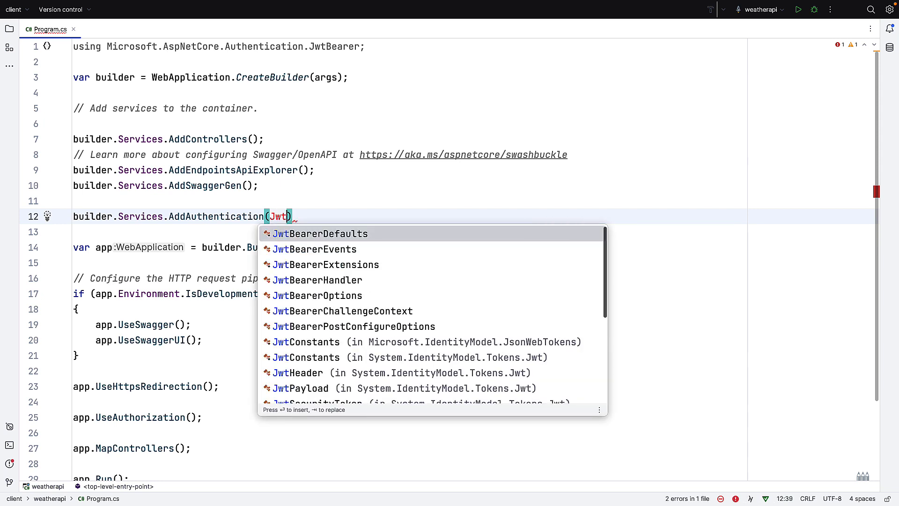
key("Return")
type(".A")
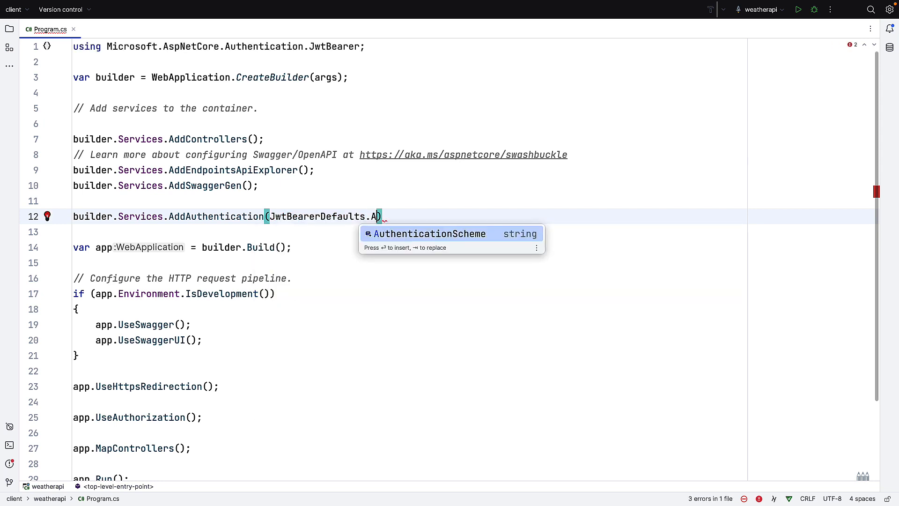
key("Return")
key("Right")
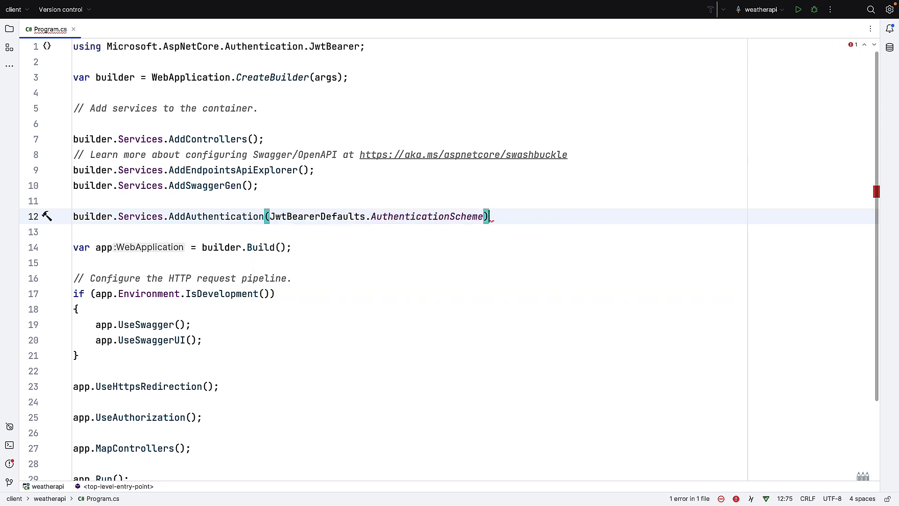
Chain .AddJwtBearer onto AddAuthentication with an options => lambda that has a multi-line body.
key("Return")
type(".")
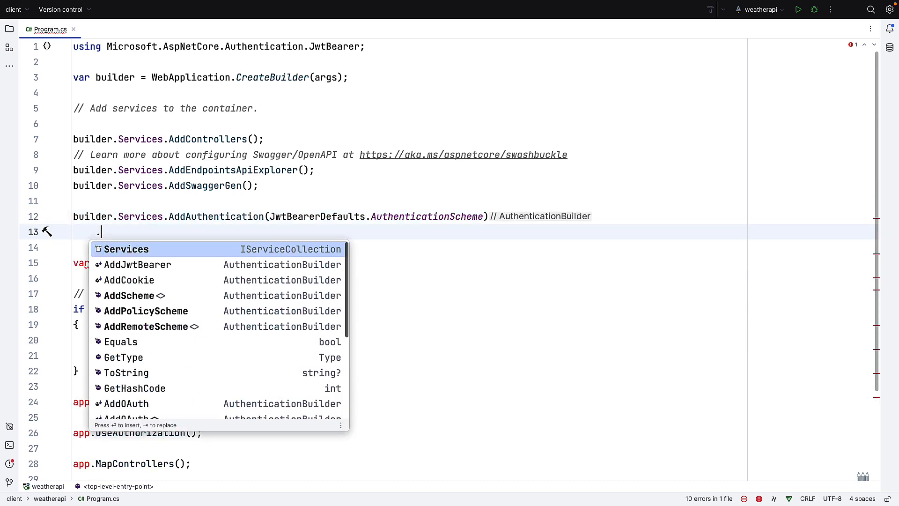
key("Down")
key("Return")
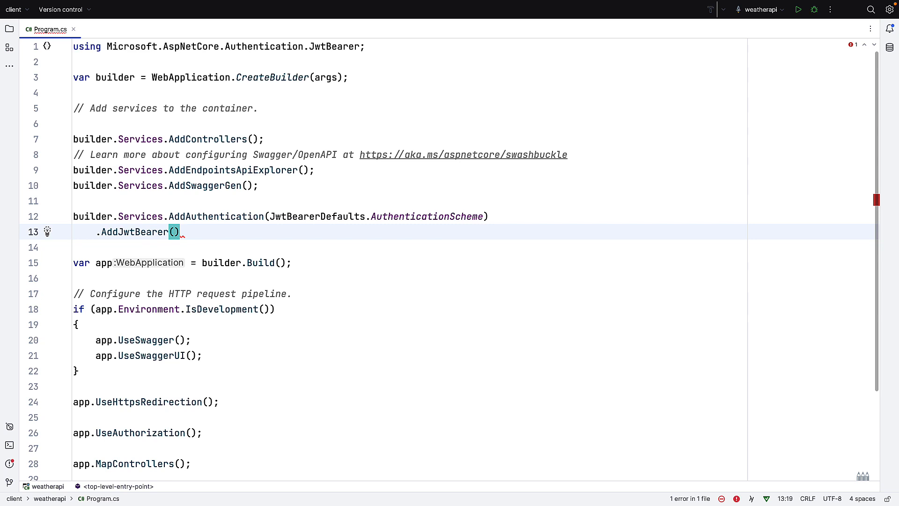
type("options =>     ")
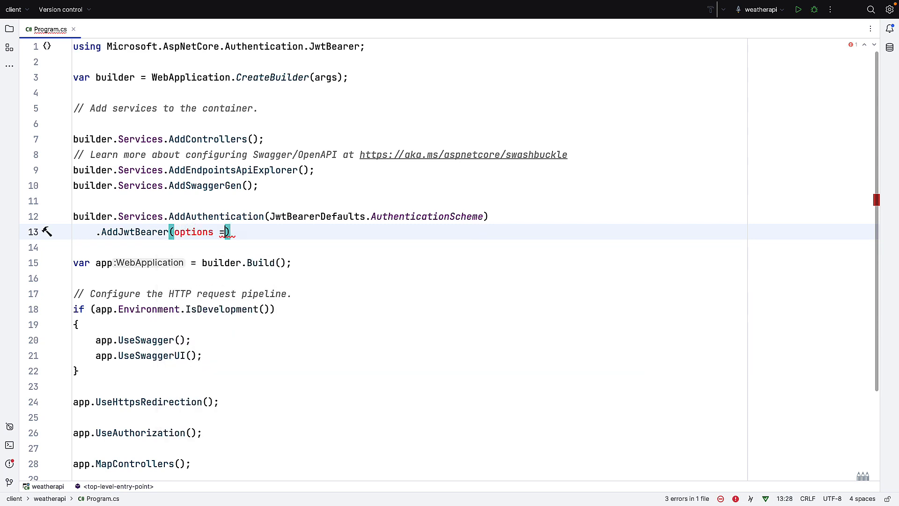
type("{")
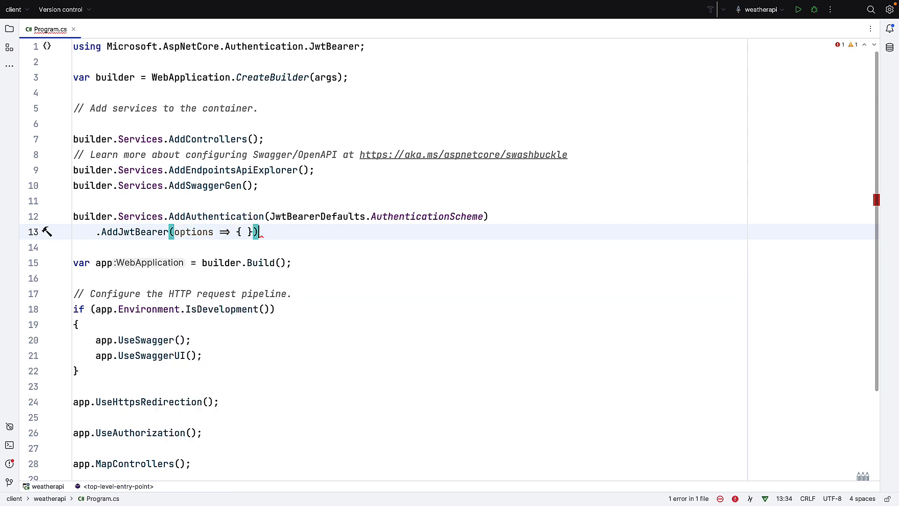
key("Return")
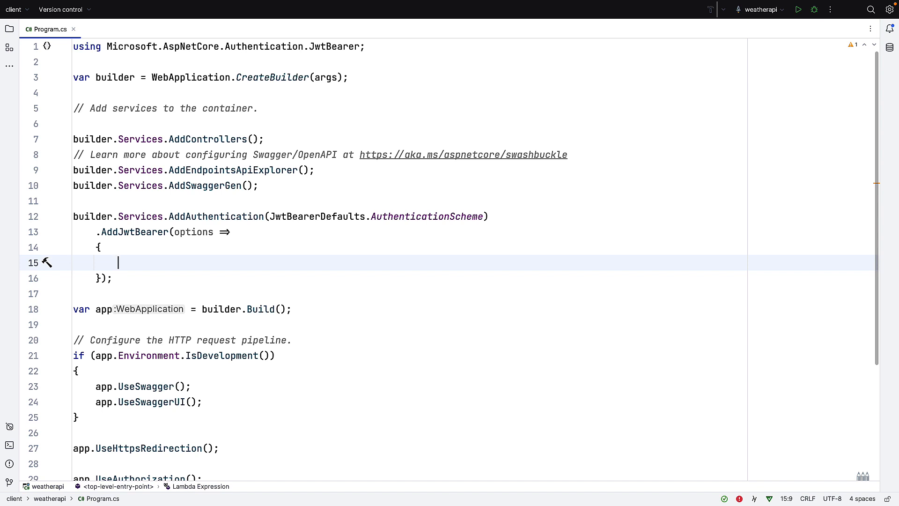
key("Tab")
type("op")
key("Return")
type(".")
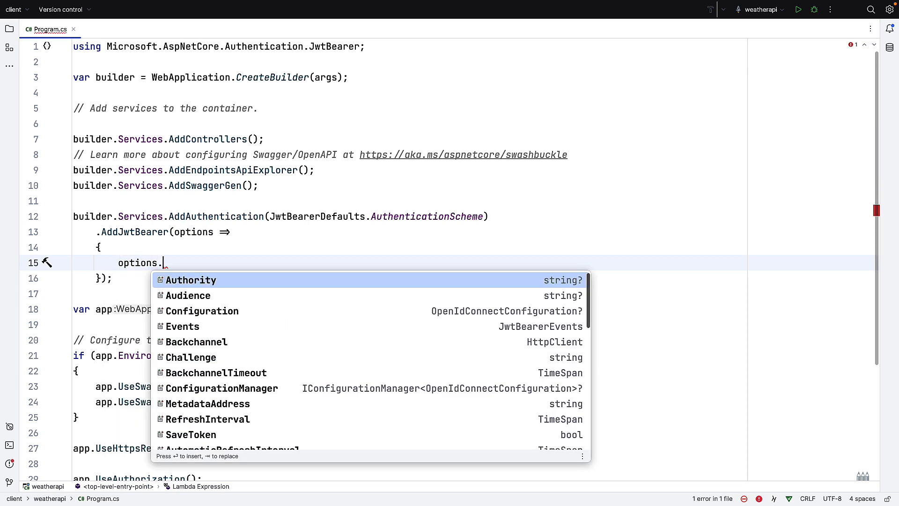
key("Return")
type("= ")
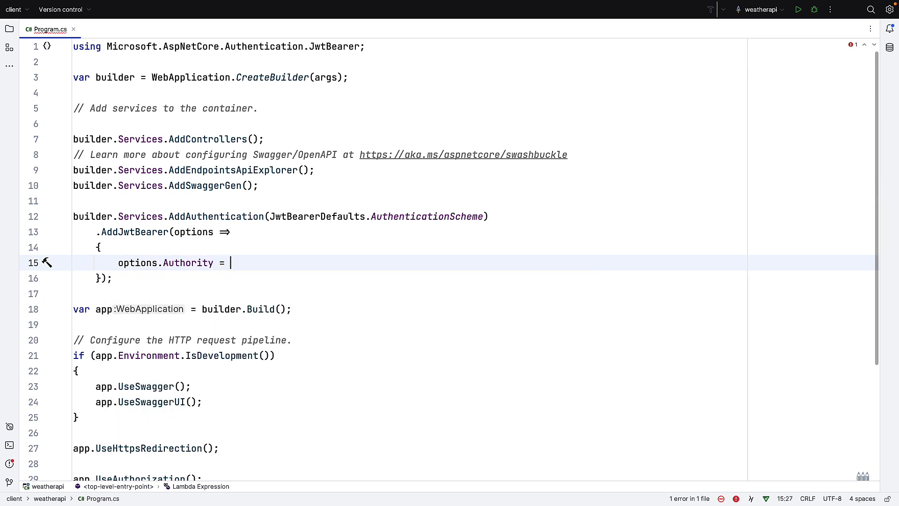
type("\"\"")
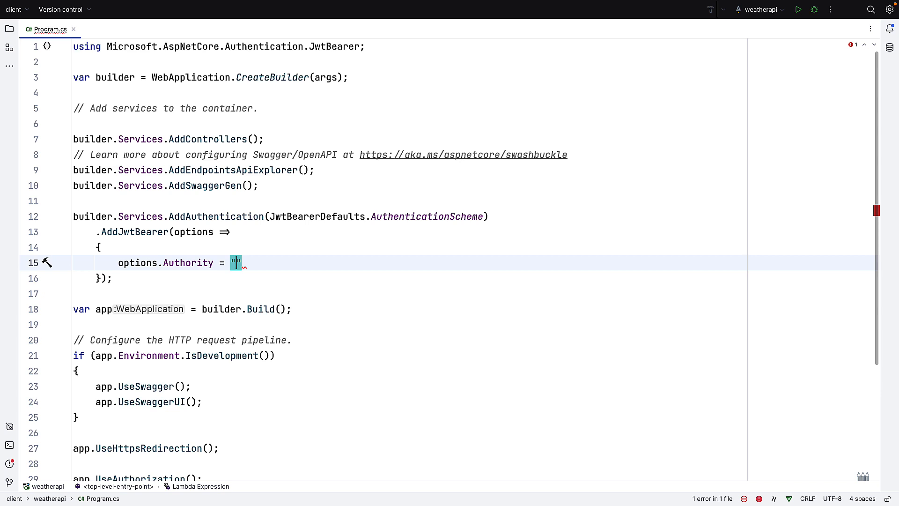
type("https://")
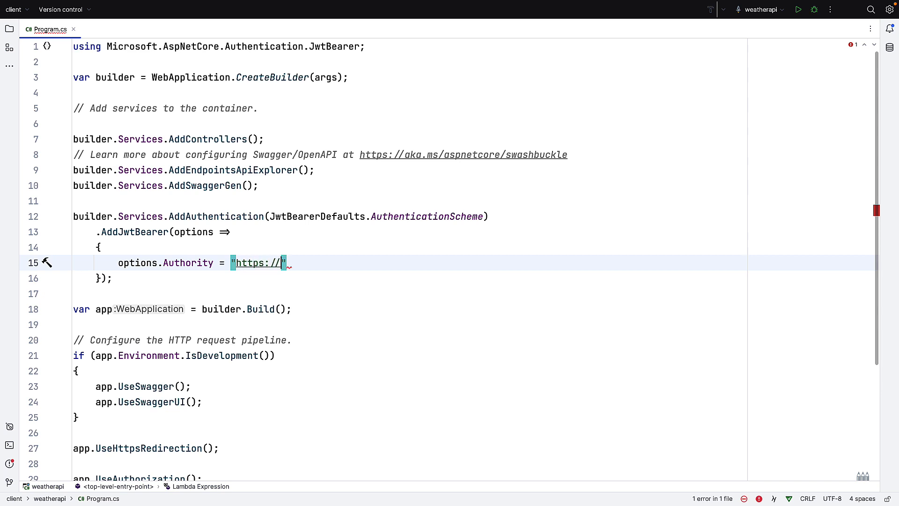
type("ids")
type(".knowledgespike.")
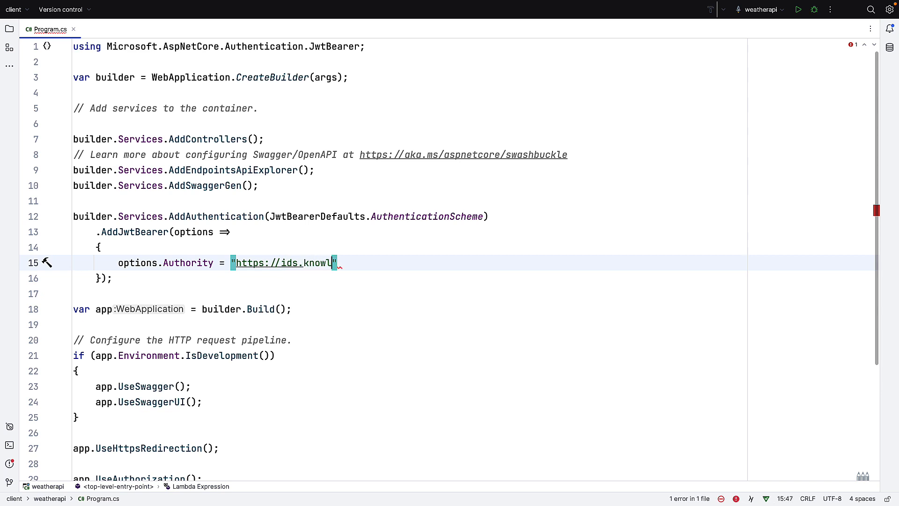
type("local:")
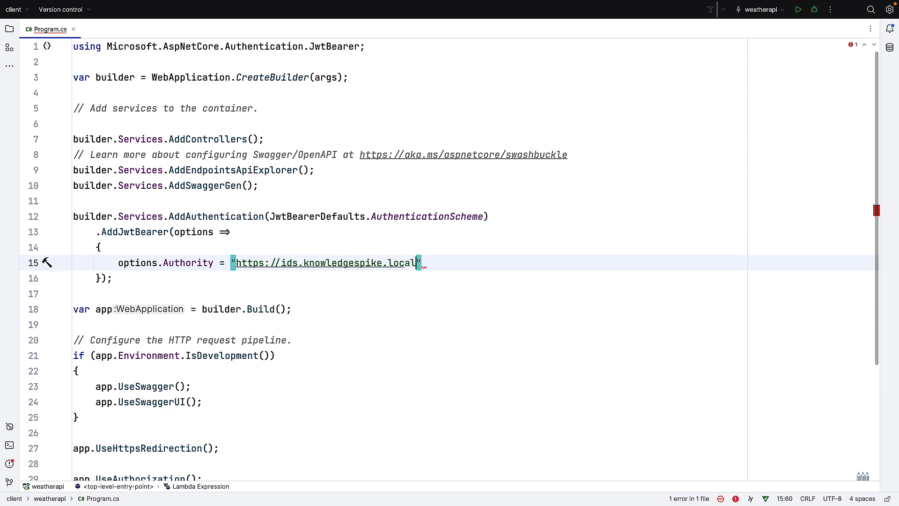
type("5443")
key("Right")
type(";")
Set options.Audience to "weatherapi" on the line below the Authority setting.
key("Return")
type("options.")
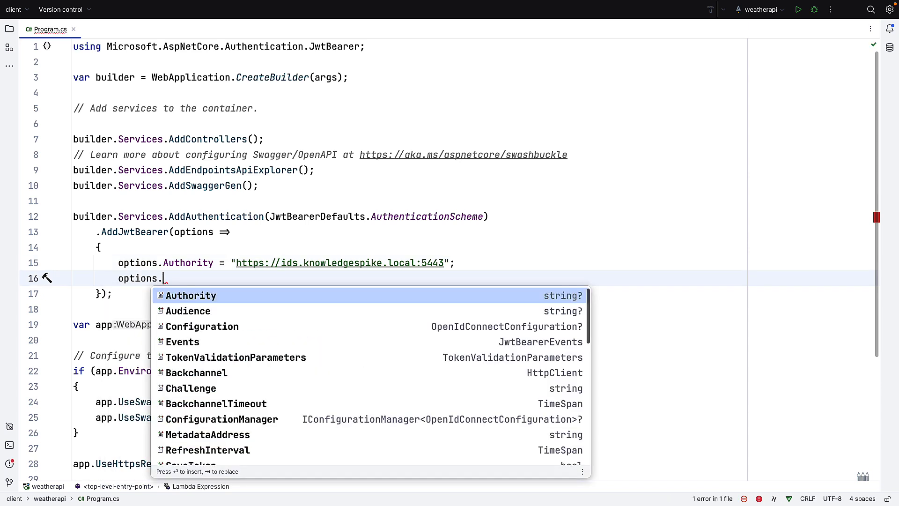
key("Down")
key("Return")
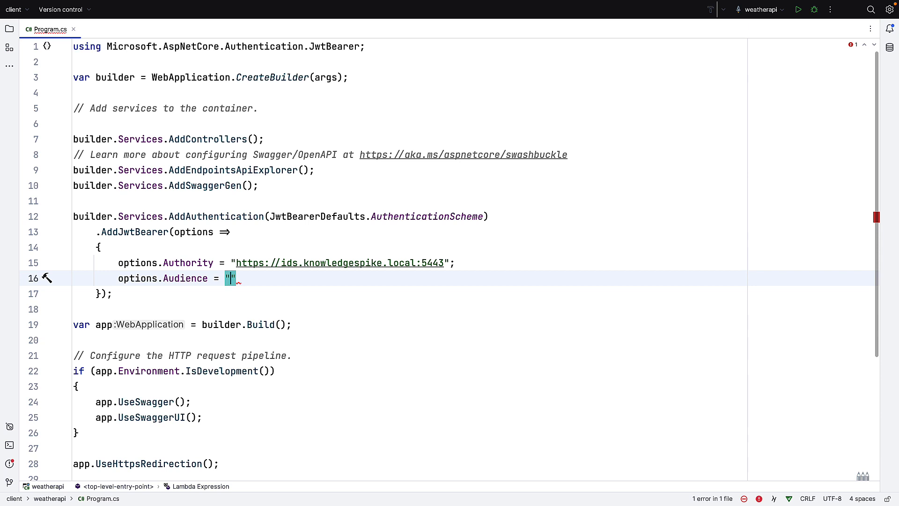
type("weatherapi")
key("End")
type(";")
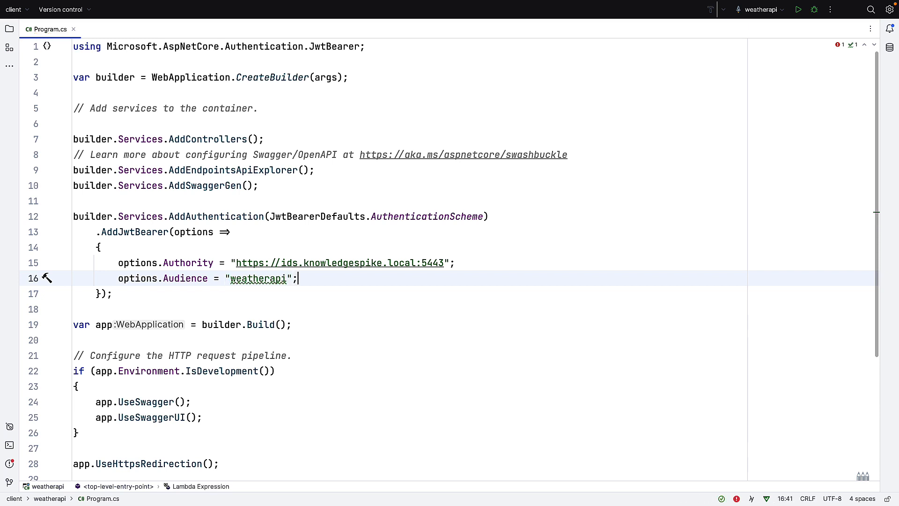
Set options.TokenValidationParameters.ValidTypes to a new array containing "at+jwt" below the Audience setting.
key("Return")
type("options.")
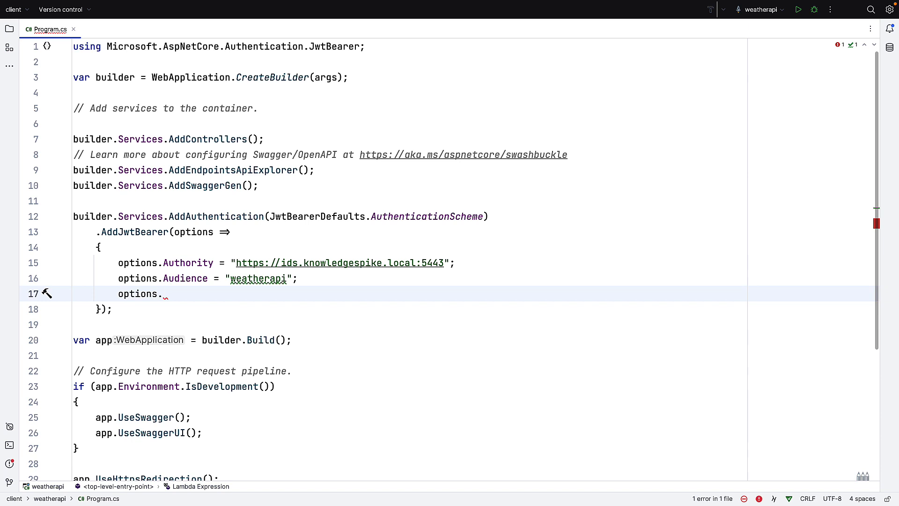
type("To")
key("Return")
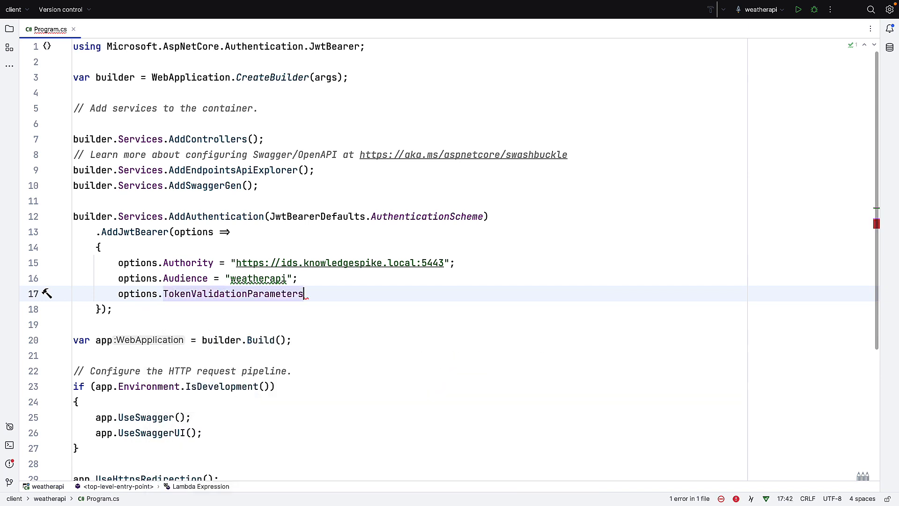
type(".")
key("Return")
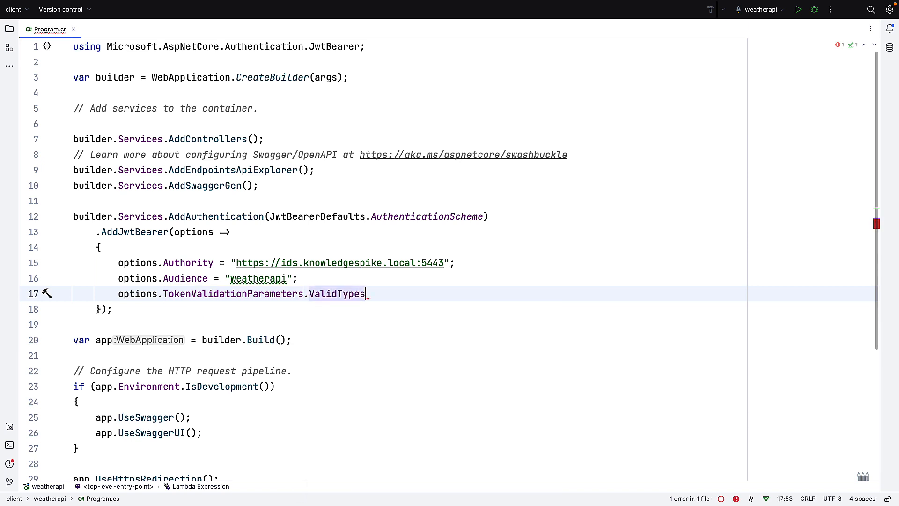
type("= new")
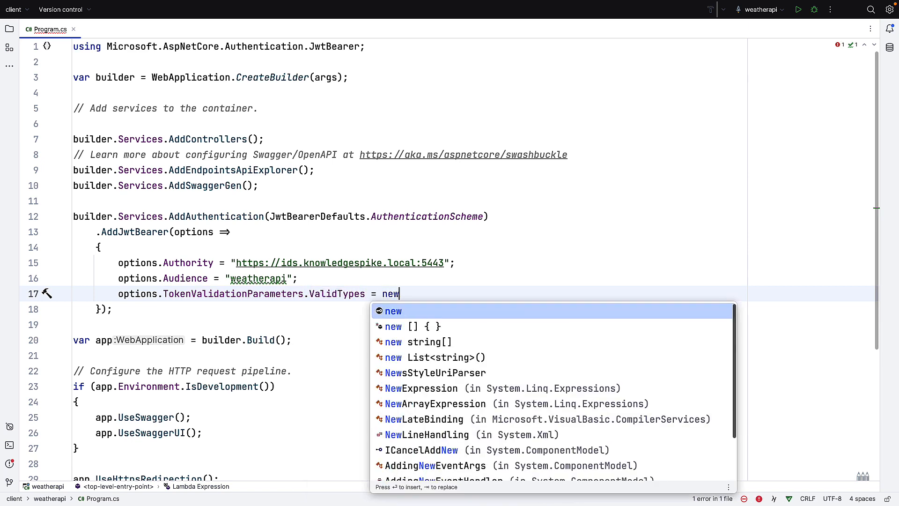
key("Down")
key("Return")
type("\"")
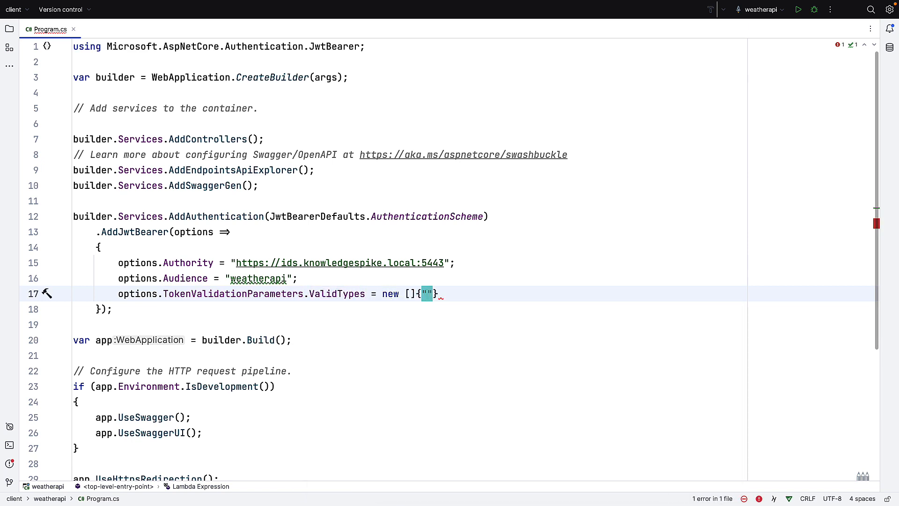
type("at")
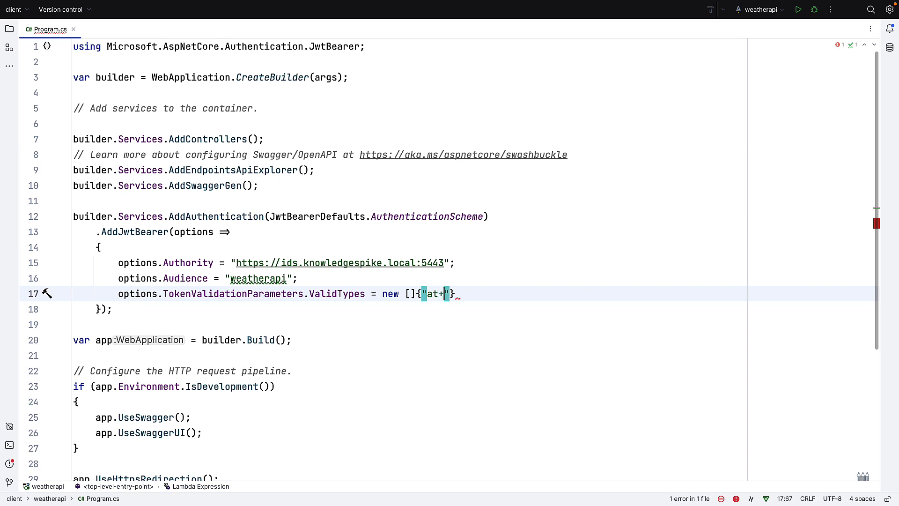
type("+hwt")
type("};")
Duplicate the app.UseAuthorization() line and change the upper copy to app.UseAuthentication().
key("Down")
key("Down")
key("Down")
key("Down")
key("Down")
key("Down")
key("Down")
key("Down")
key("Down")
key("Down")
key("Down")
key("Down")
key("Down")
key("Down")
key("Down")
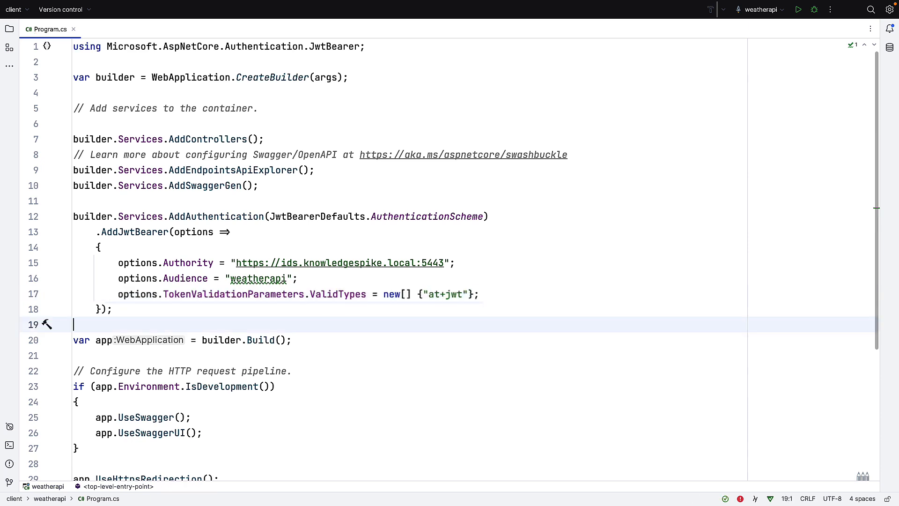
key("Up")
key("Down")
key("Up")
key("ctrl+d")
key("Up")
key("Left")
key("Left")
key("Left")
key("ctrl+shift+Left")
type("UseA")
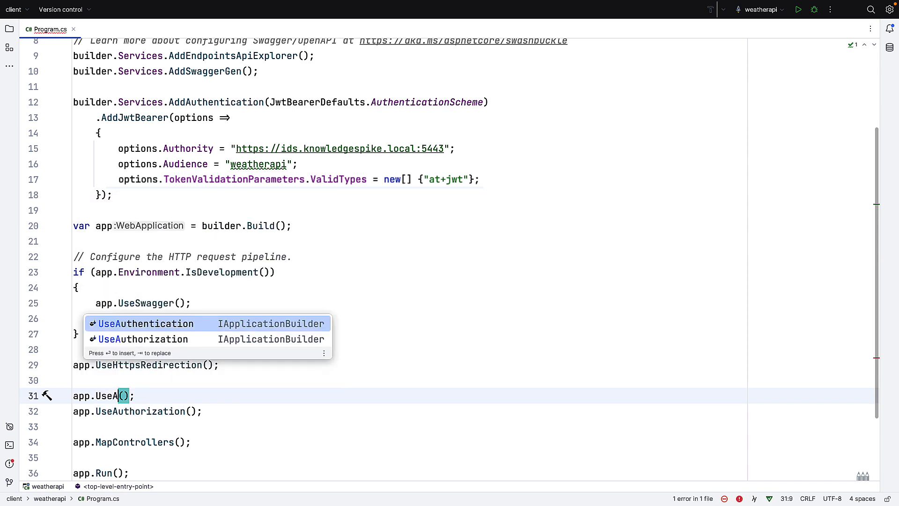
key("Return")
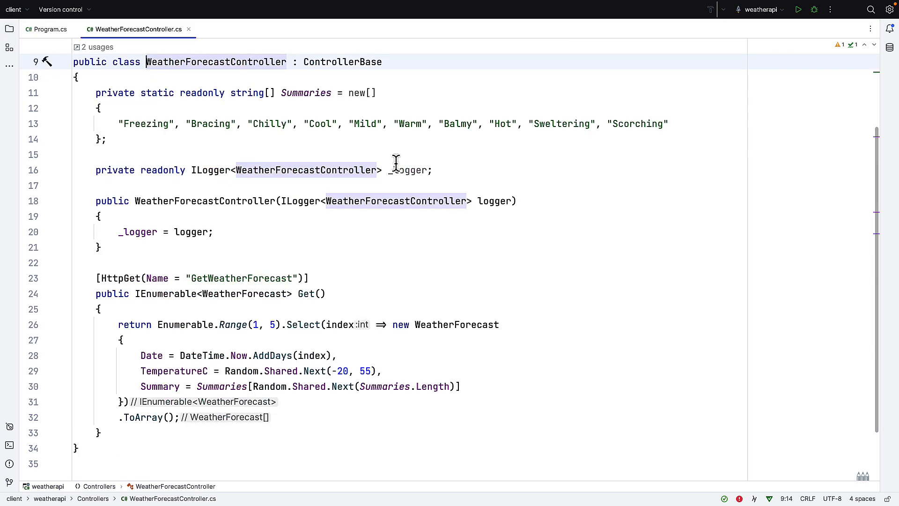
mouse_move(402, 171)
scroll(533, 283, "up", 2)
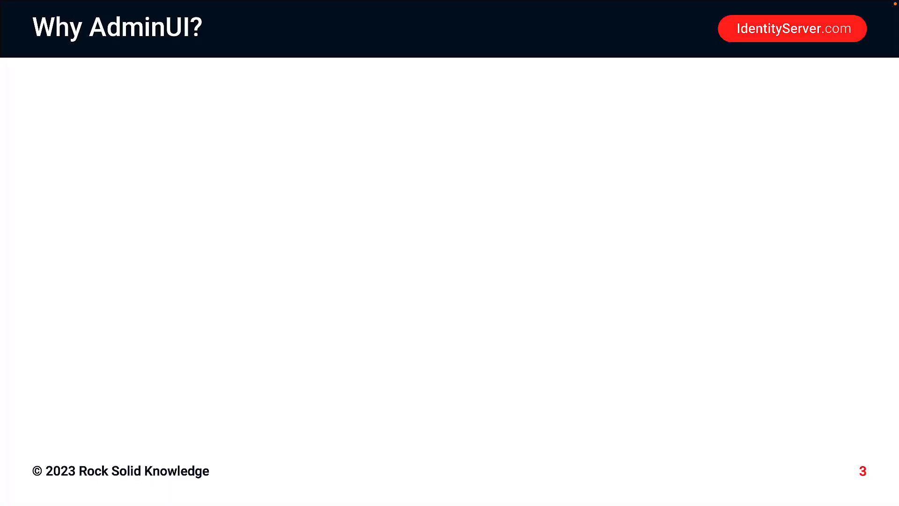
key("Right")
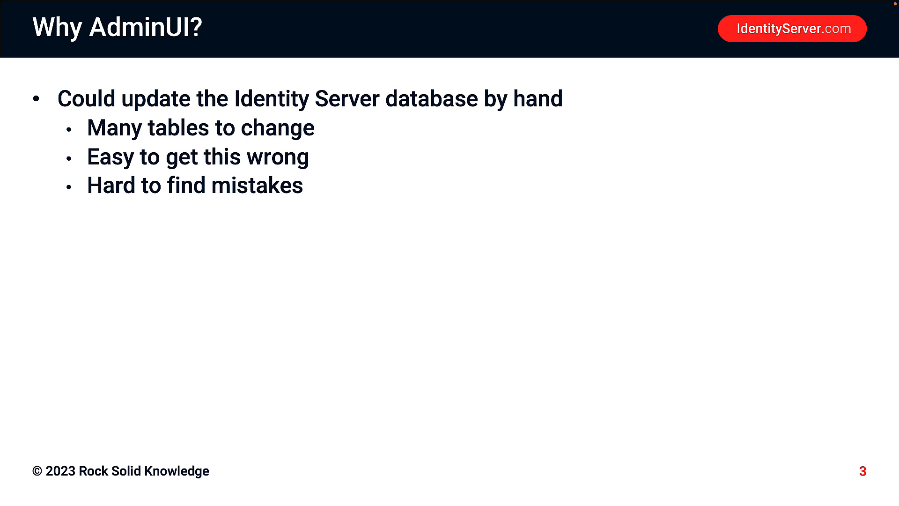
key("Right")
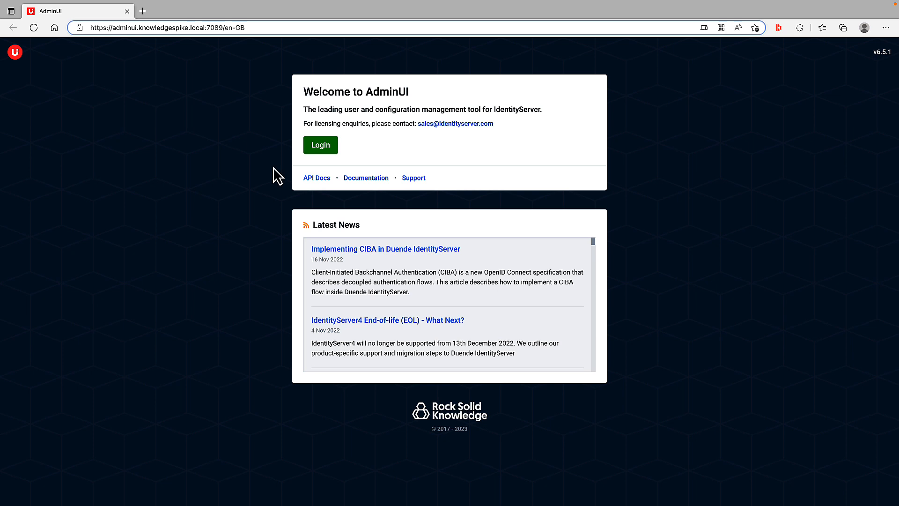
Switch to AdminUI in the browser, log in and open the list of protected resources.
left_click(319, 155)
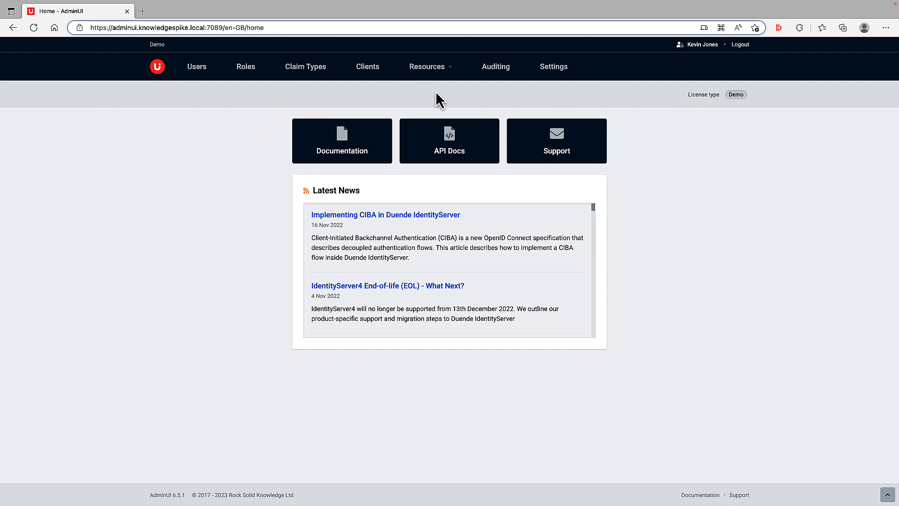
left_click(448, 71)
left_click(442, 116)
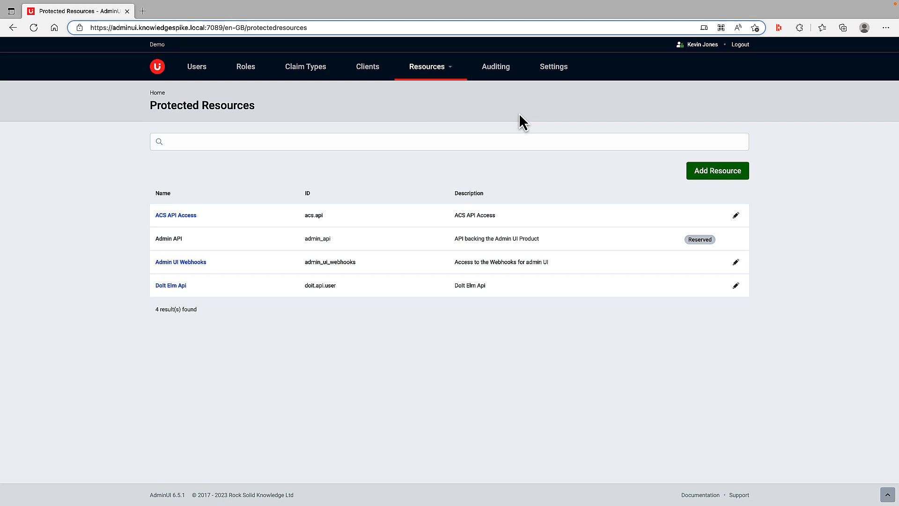
Create a protected resource with ID "weatherapi" and display name "Weather API", leaving the description and user claims empty.
left_click(709, 180)
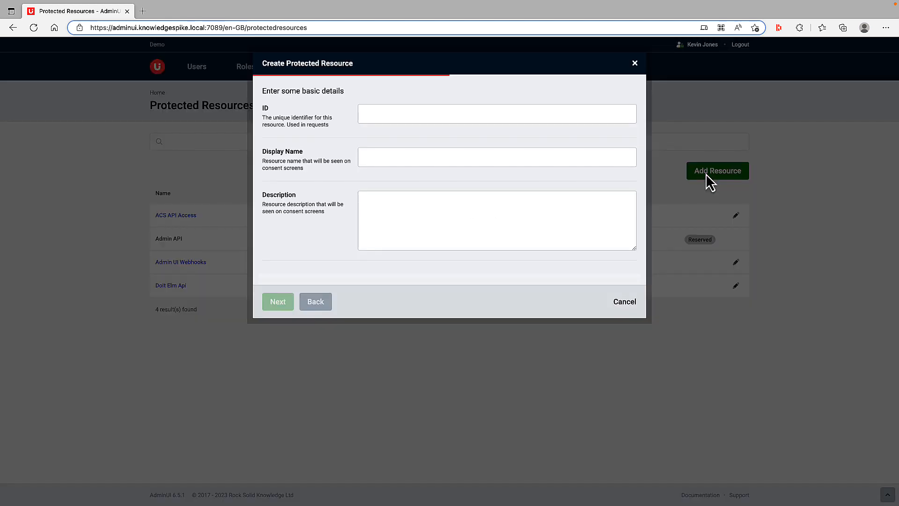
left_click(376, 113)
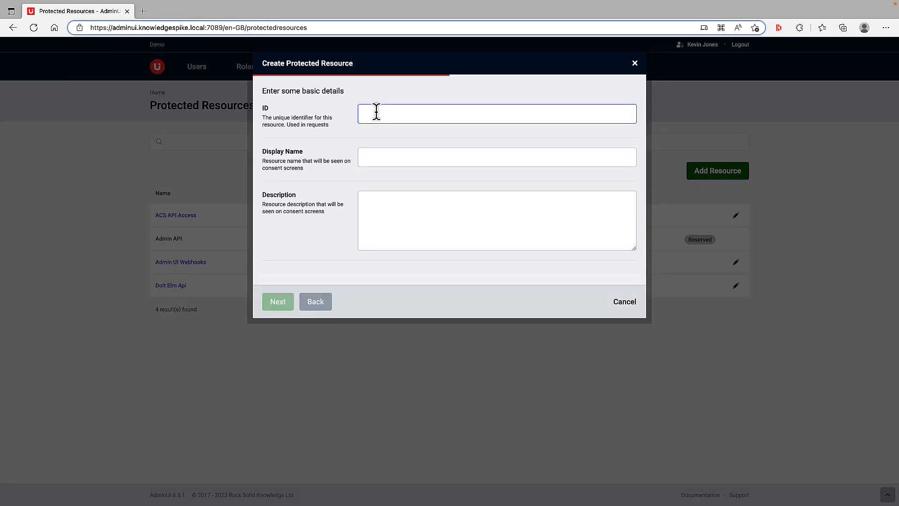
type("weatherapi")
left_click(389, 154)
type("Weather API")
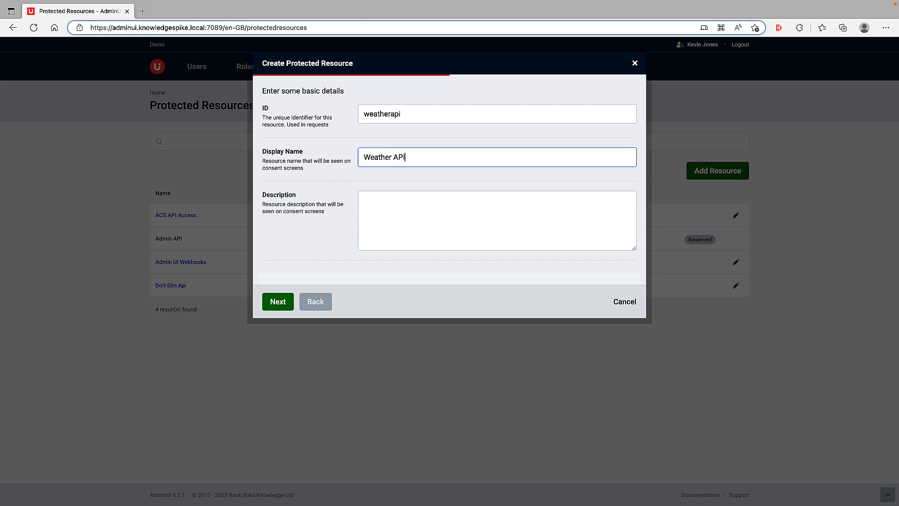
key("Tab")
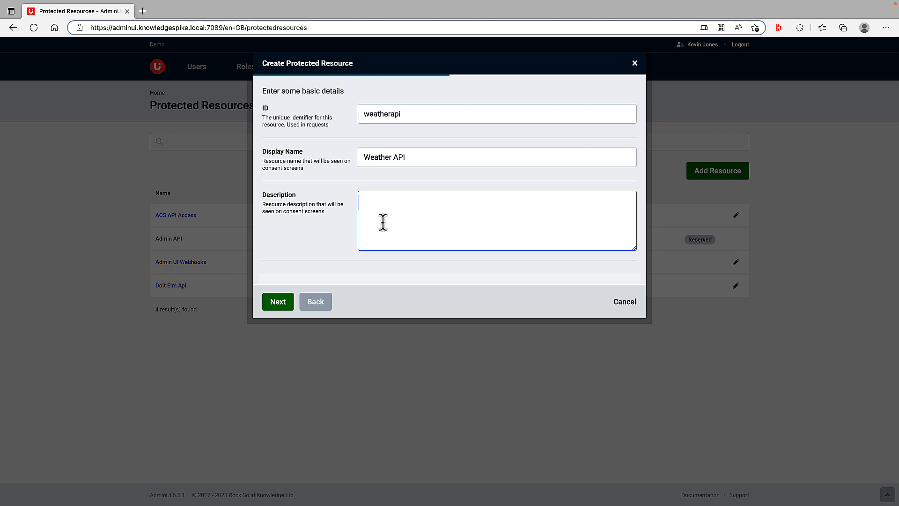
left_click(278, 302)
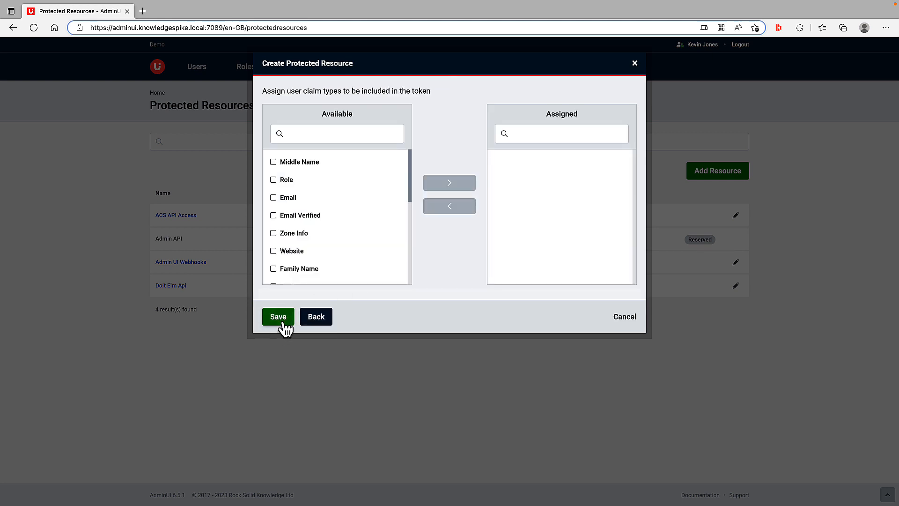
left_click(283, 323)
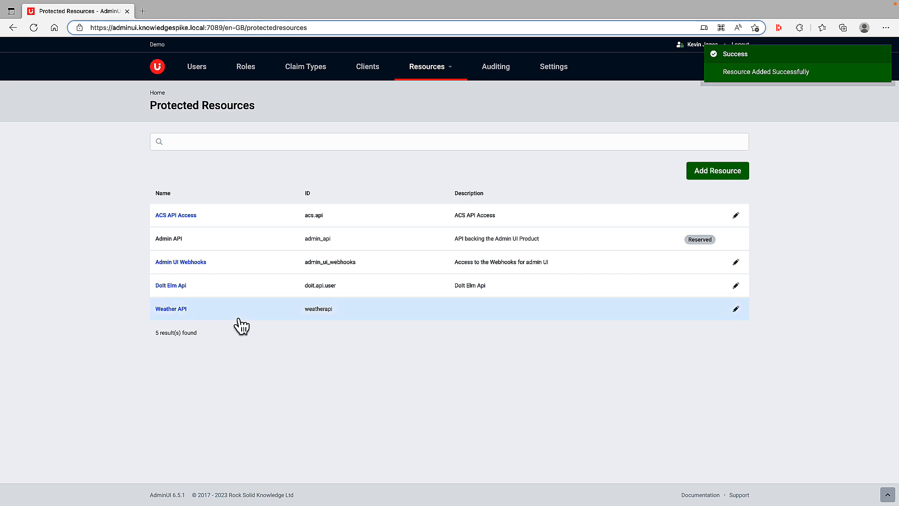
Start a new scope for the Weather API protected resource with the ID "weatherapi.read".
left_click(735, 310)
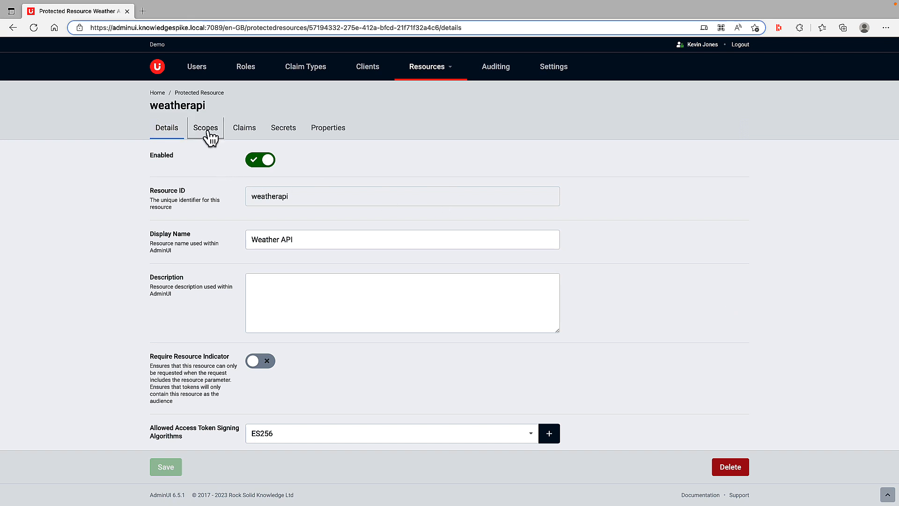
left_click(207, 134)
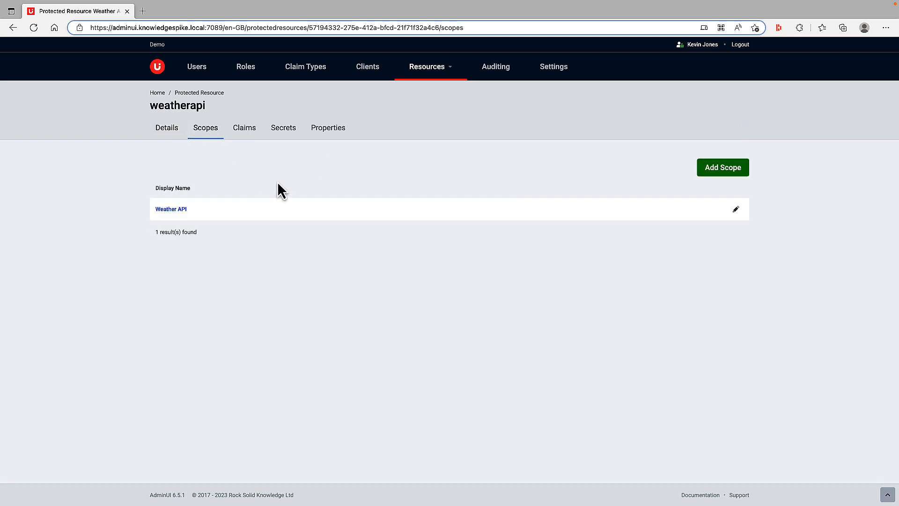
left_click(716, 169)
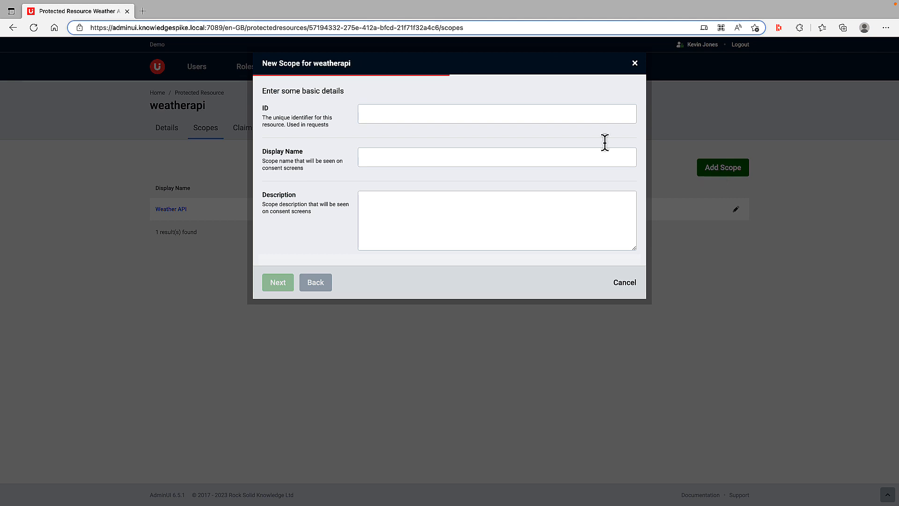
left_click(394, 111)
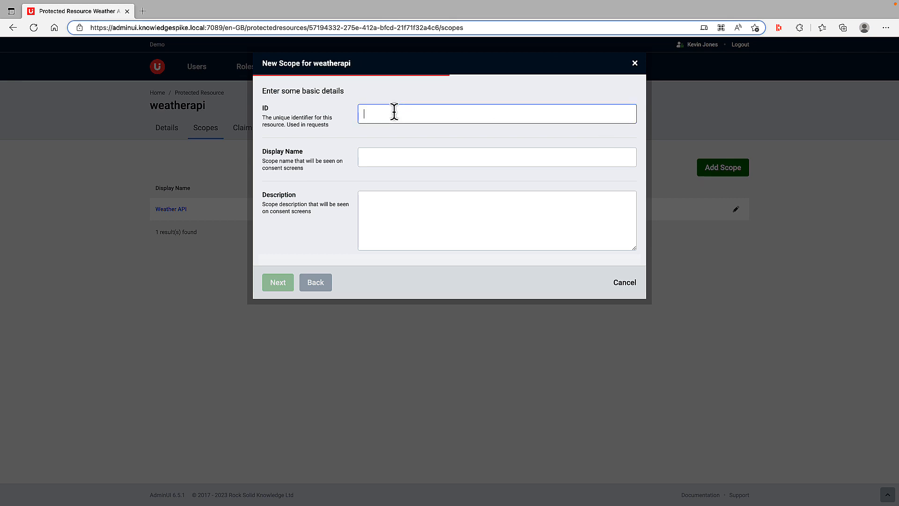
type("wea")
type("therer")
key("BackSpace")
key("BackSpace")
key("BackSpace")
type("rapi.read")
Set the scope's display name and description to "Read from the Weather API" and save it without assigning user claims.
key("Tab")
type("Read from the Weather API")
key("Tab")
type("Read from the Weather API")
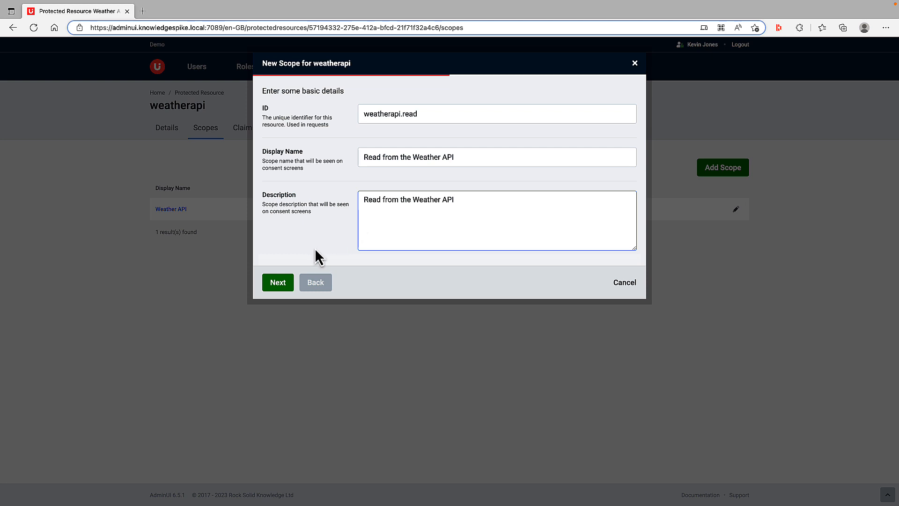
left_click(278, 283)
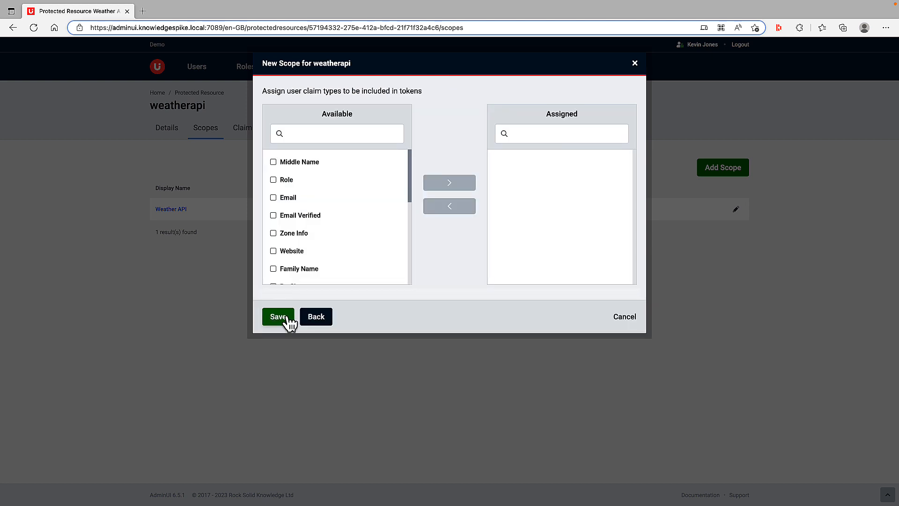
left_click(287, 317)
Start another scope for the weatherapi resource with the ID "weatherapi.write".
left_click(723, 168)
left_click(384, 112)
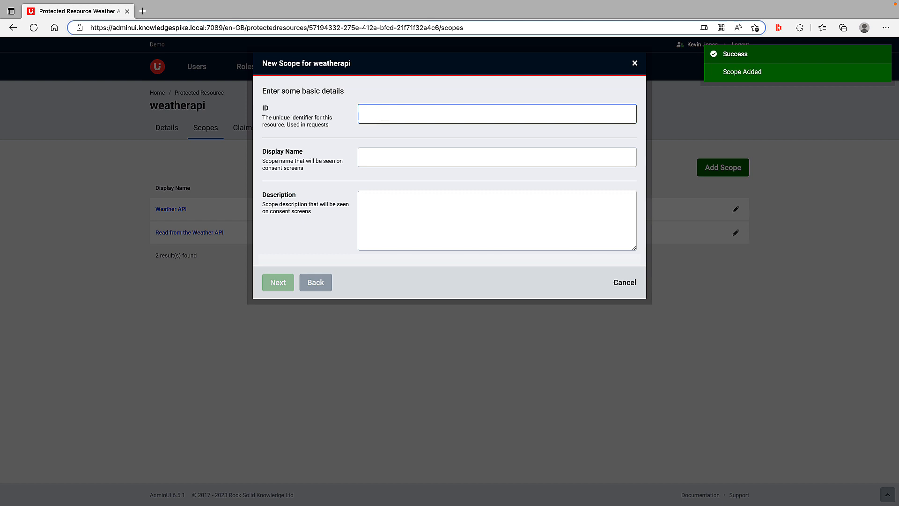
type("weatherap")
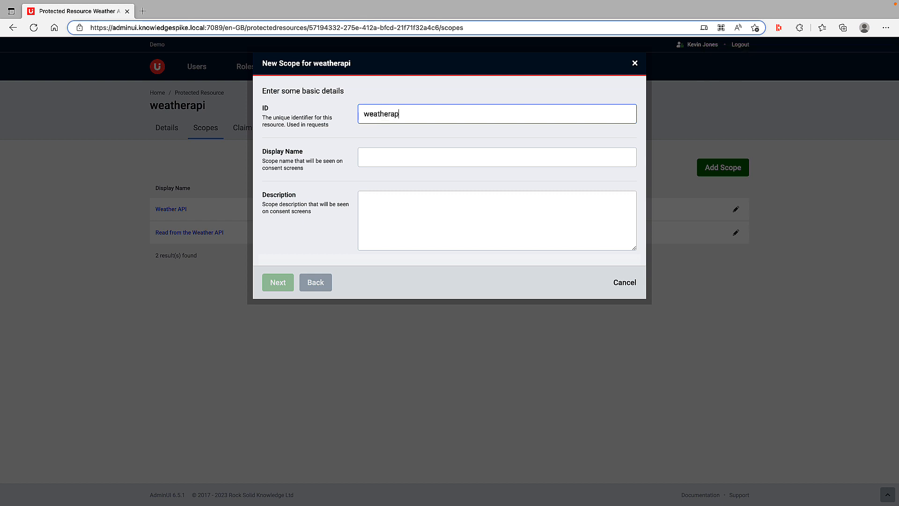
type("i.write")
Give the scope the display name and description "Write to the Weather API" and save it without user claims.
key("Tab")
type("Write to the Weather AO")
key("BackSpace")
type("PI")
key("ctrl+a")
key("ctrl+c")
key("Tab")
key("ctrl+v")
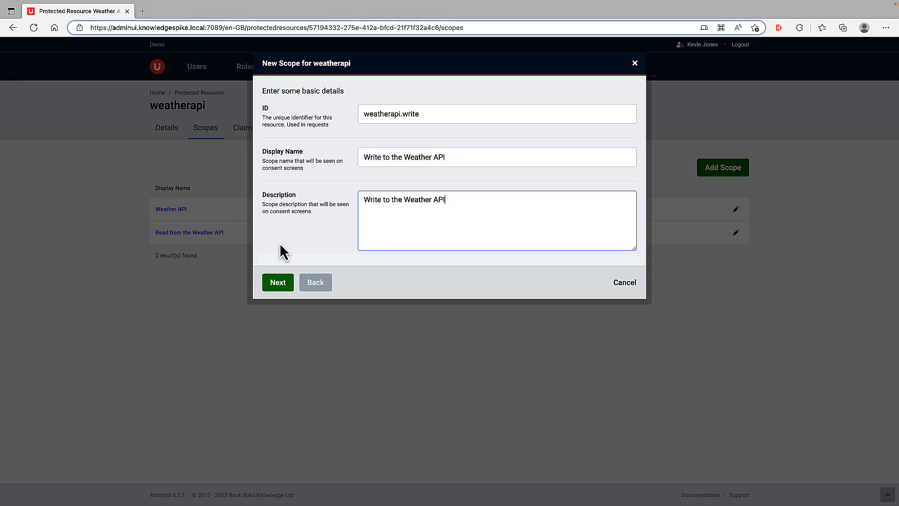
left_click(281, 284)
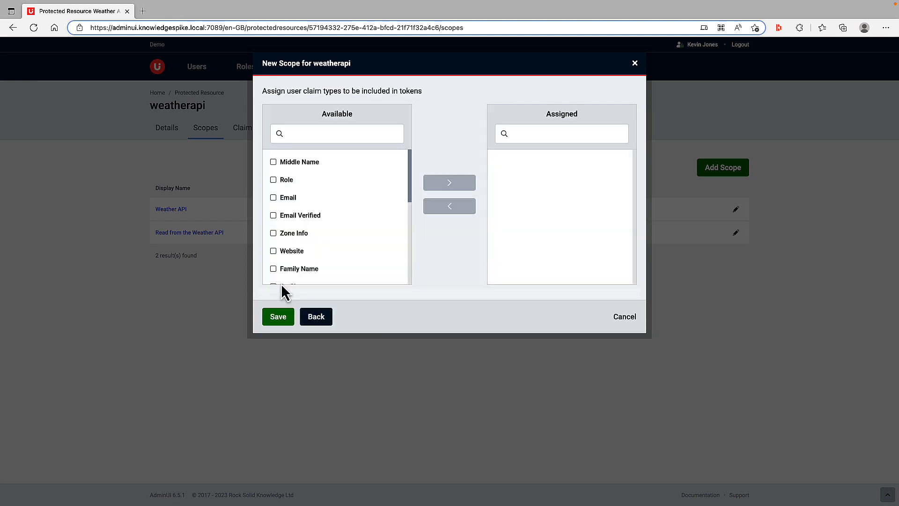
left_click(281, 317)
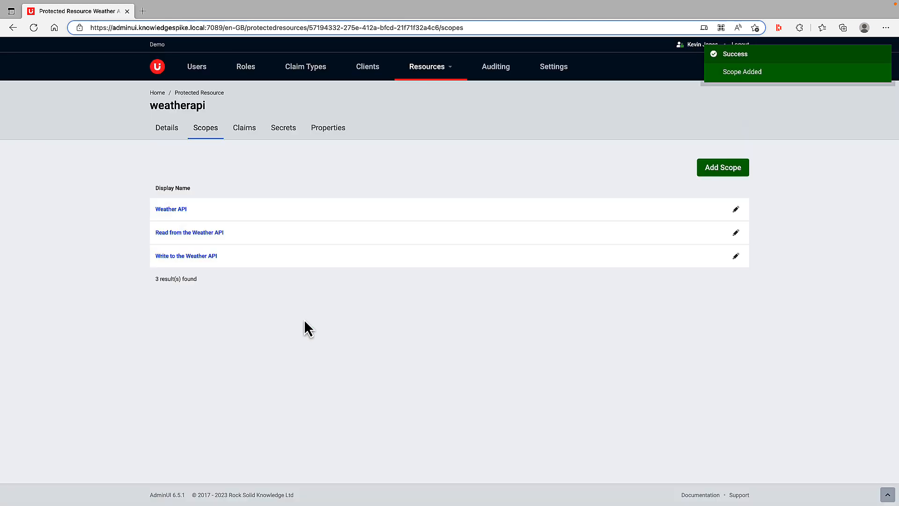
Begin setting up a new Machine client application that uses the Client Credentials flow.
left_click(369, 68)
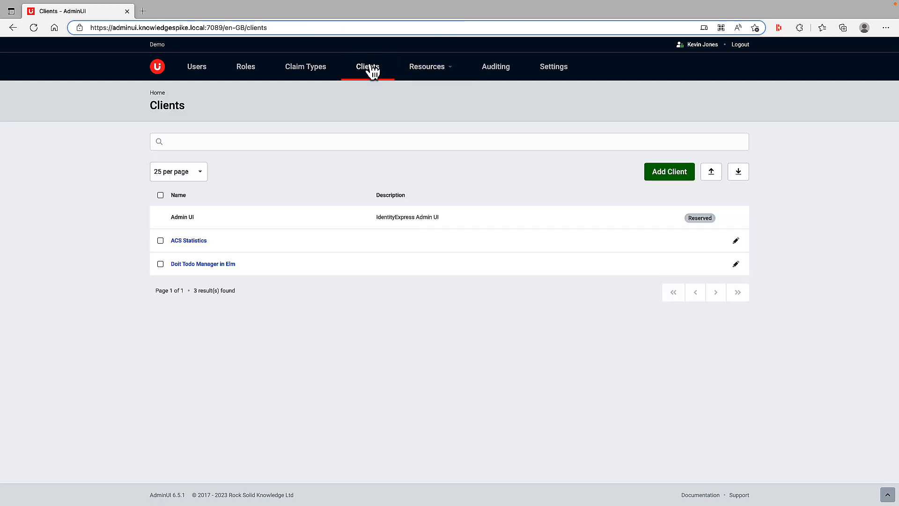
left_click(671, 180)
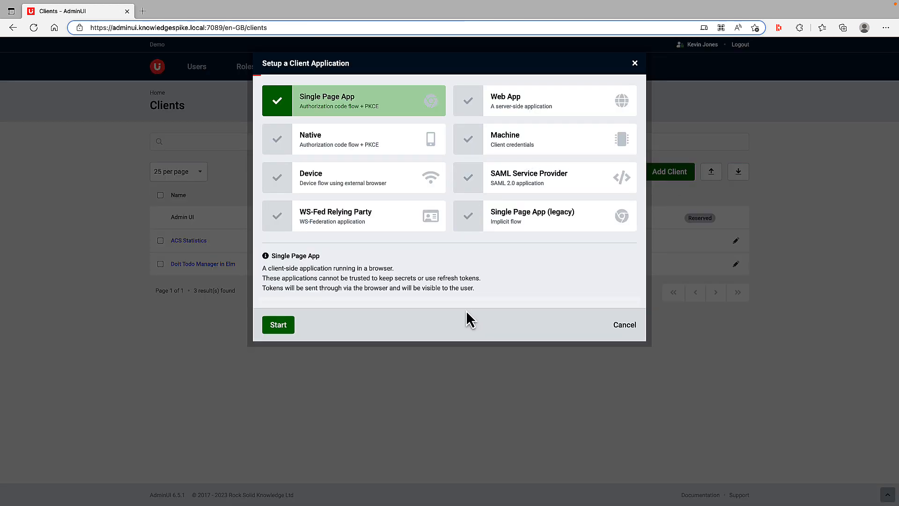
left_click(526, 149)
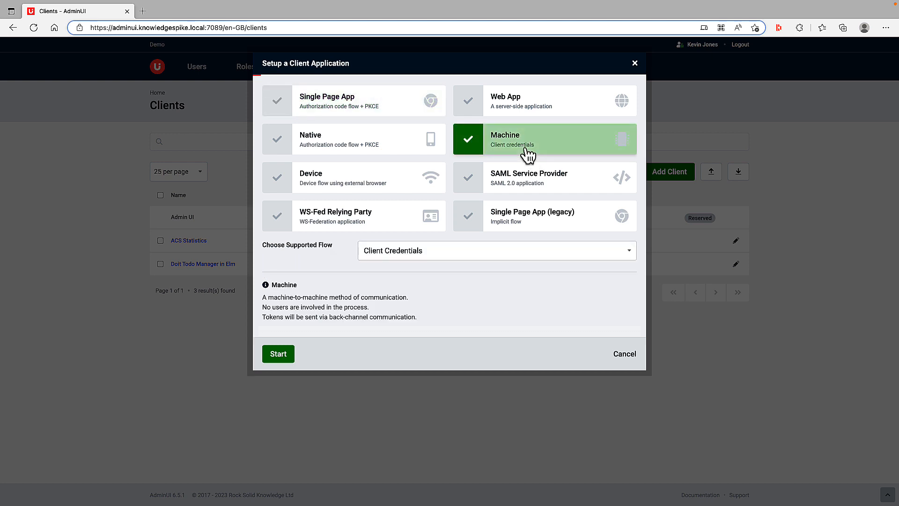
left_click(408, 252)
left_click(409, 253)
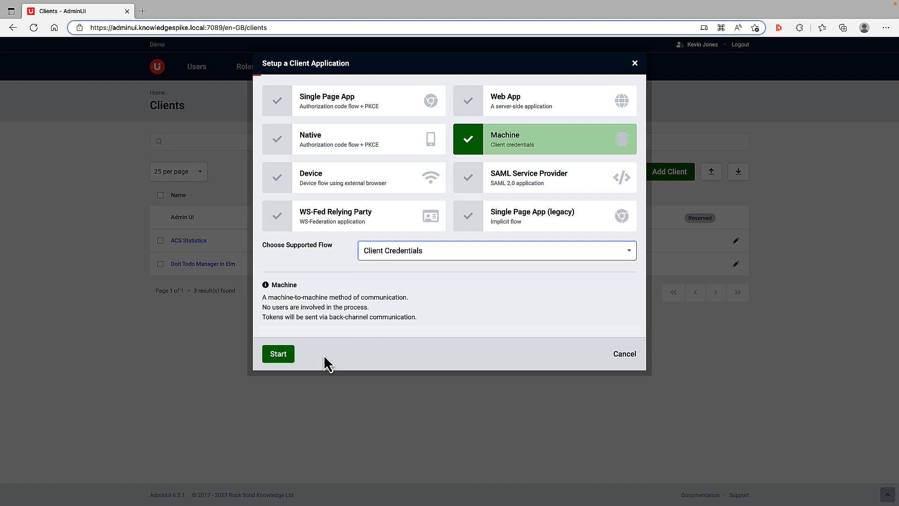
left_click(278, 355)
Set the client ID to "m2m.client" and the display name to "Weather API", then continue to the protected resources.
type("m2m.client")
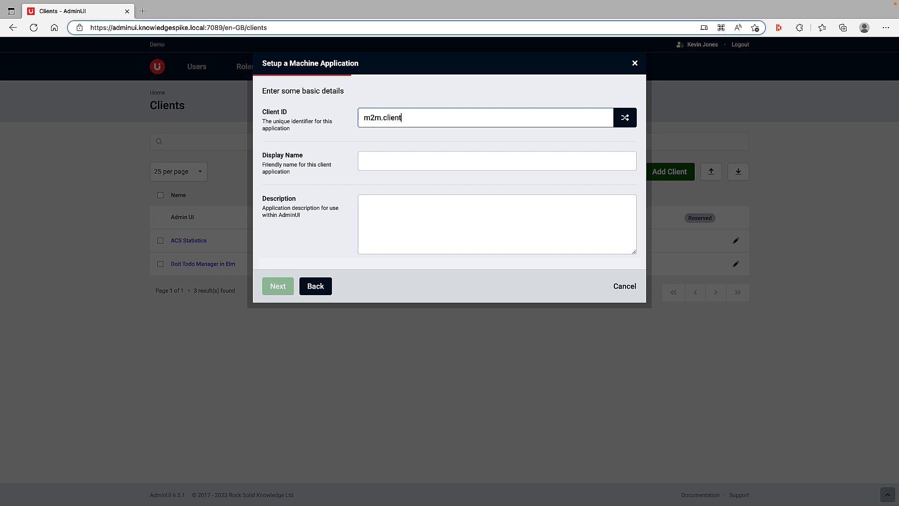
key("Tab")
type("Weather API")
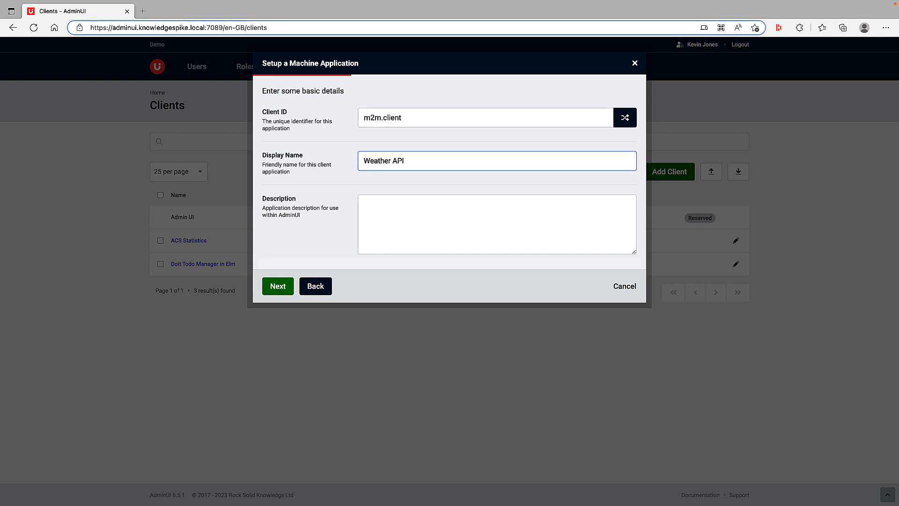
key("Return")
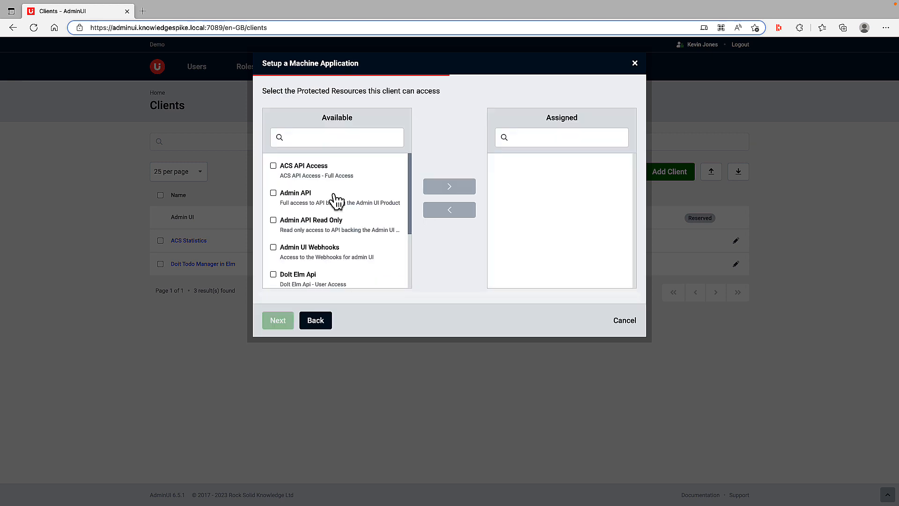
Assign the "Read from the Weather API" resource to the client and continue to the secrets.
scroll(337, 201, "down", 2)
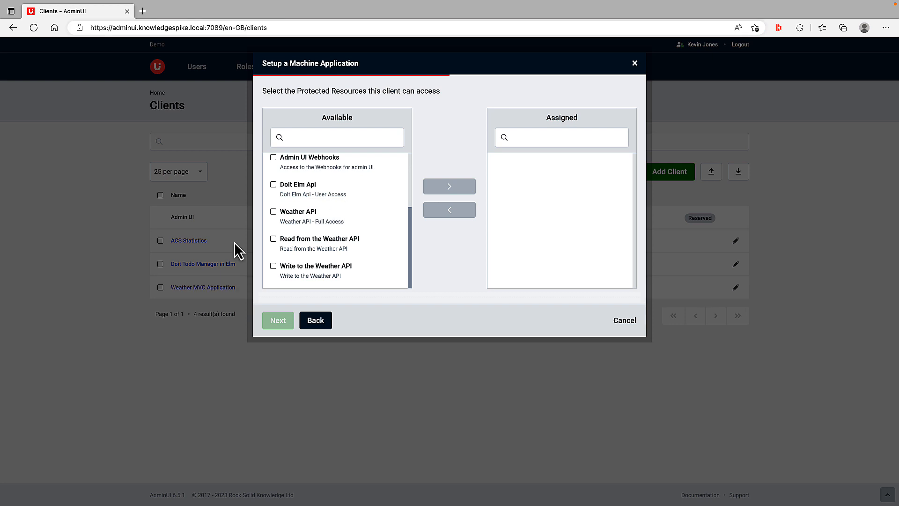
left_click(273, 239)
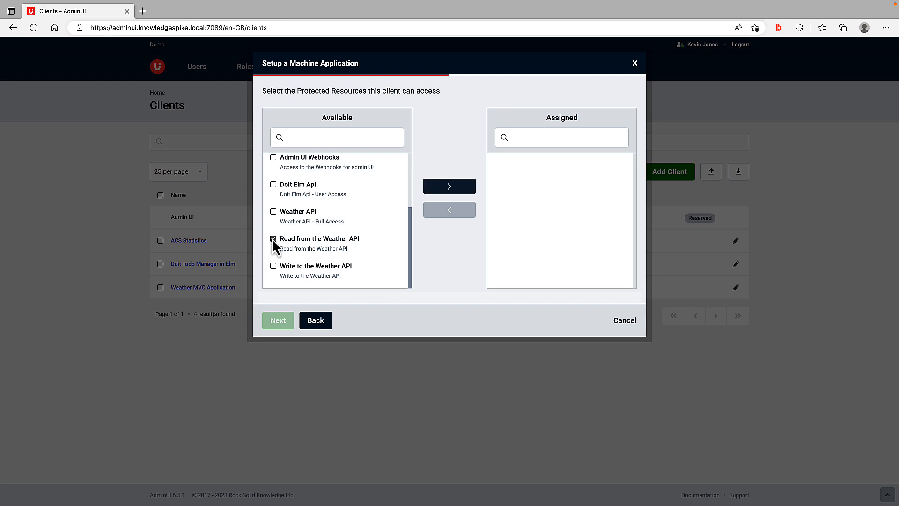
left_click(449, 190)
left_click(278, 321)
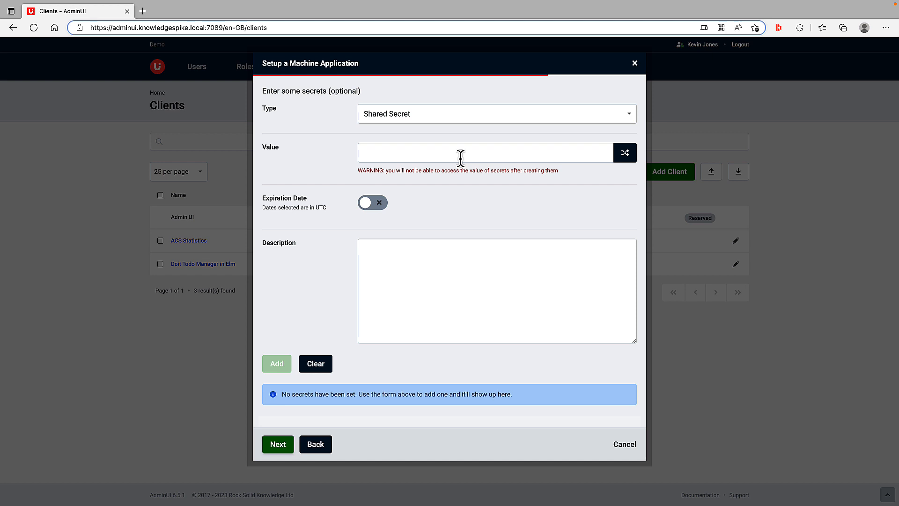
Generate a random shared secret value, add it to the client without an expiration date, and proceed to the review.
left_click(473, 155)
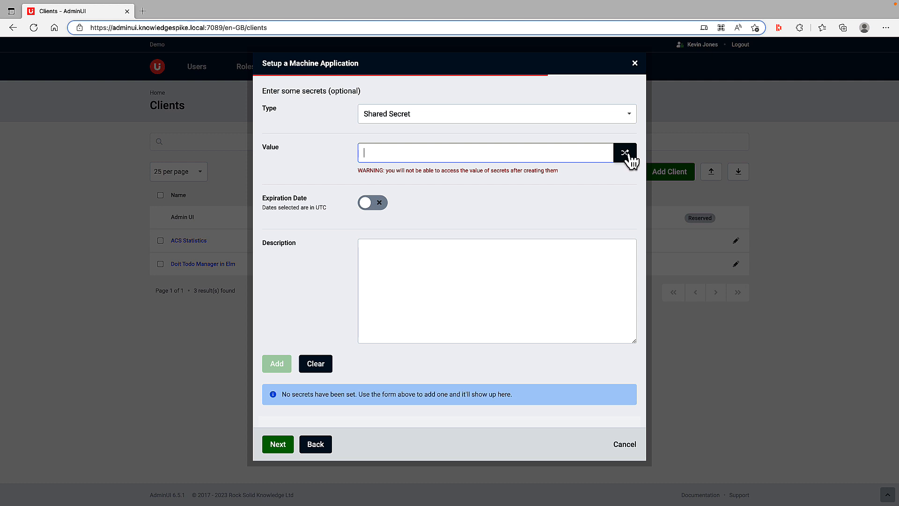
left_click(626, 152)
left_click(505, 154)
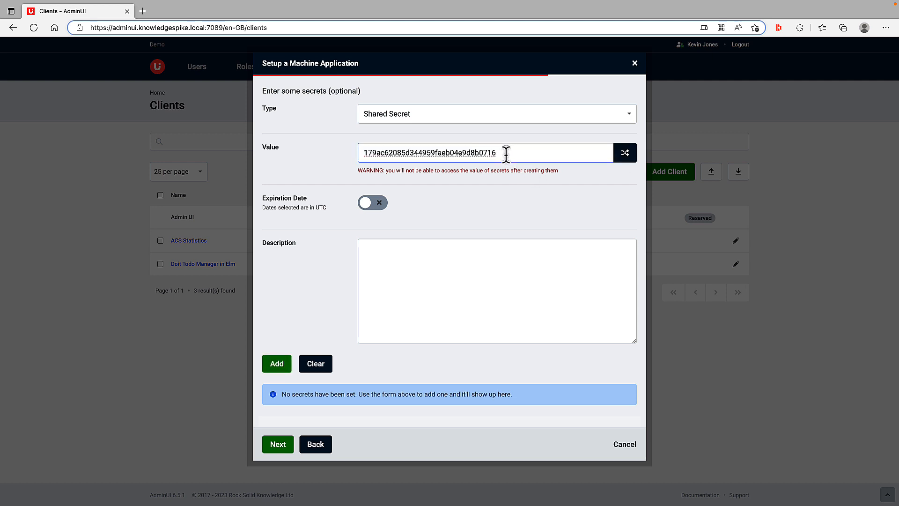
key("ctrl+a")
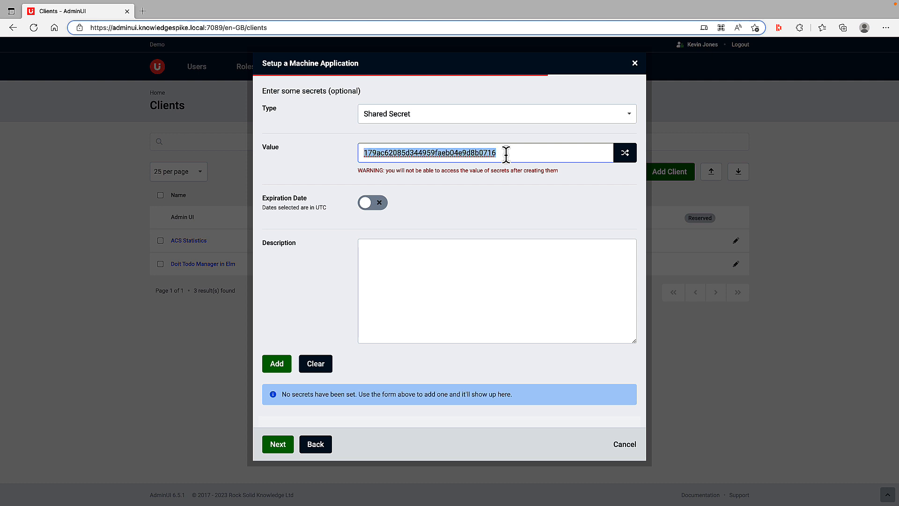
left_click(275, 366)
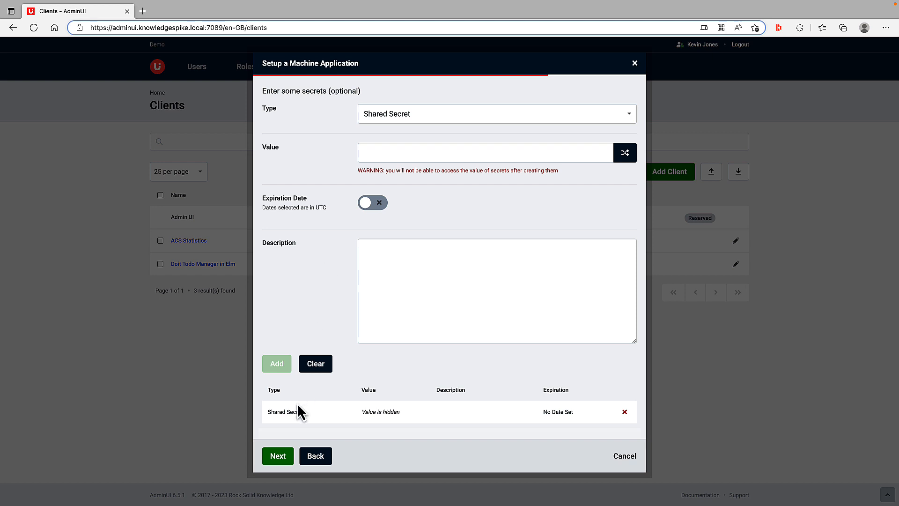
left_click(278, 456)
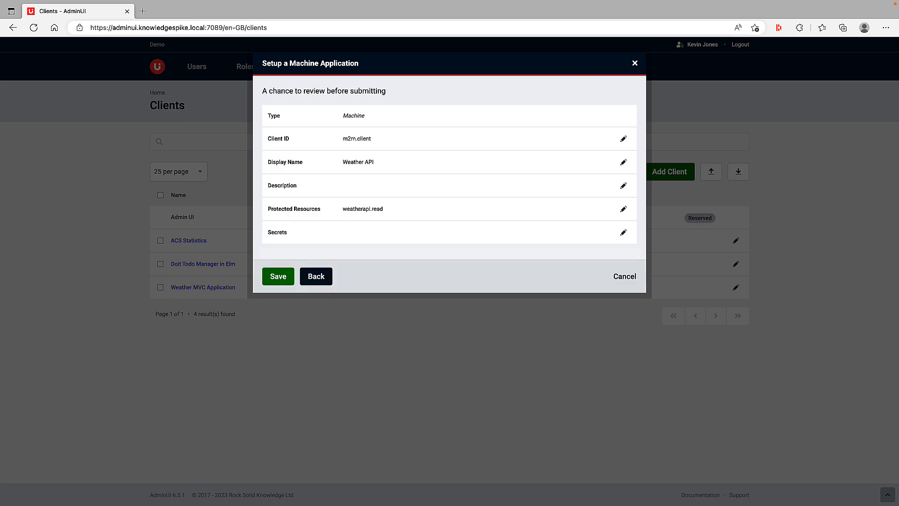
Save the reviewed m2m.client machine application.
left_click(281, 277)
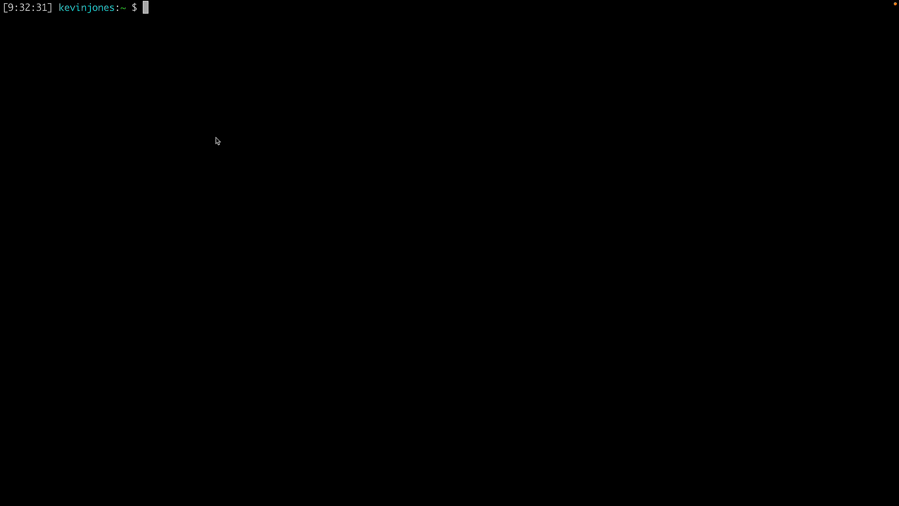
key("super+v")
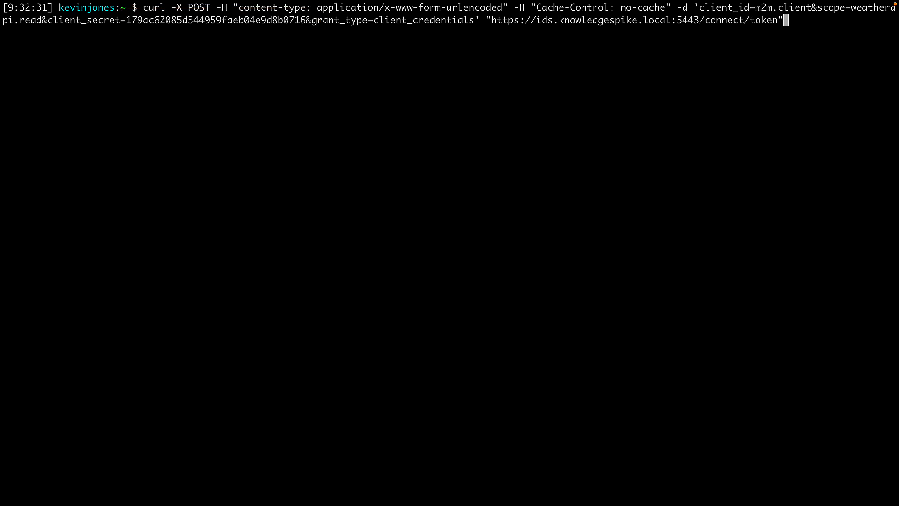
key("Return")
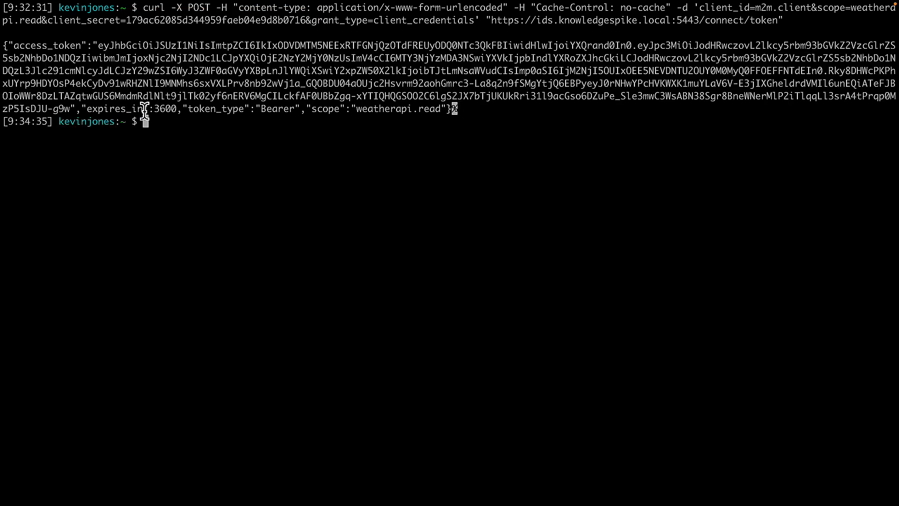
left_click_drag(70, 109, 100, 47)
key("super+v")
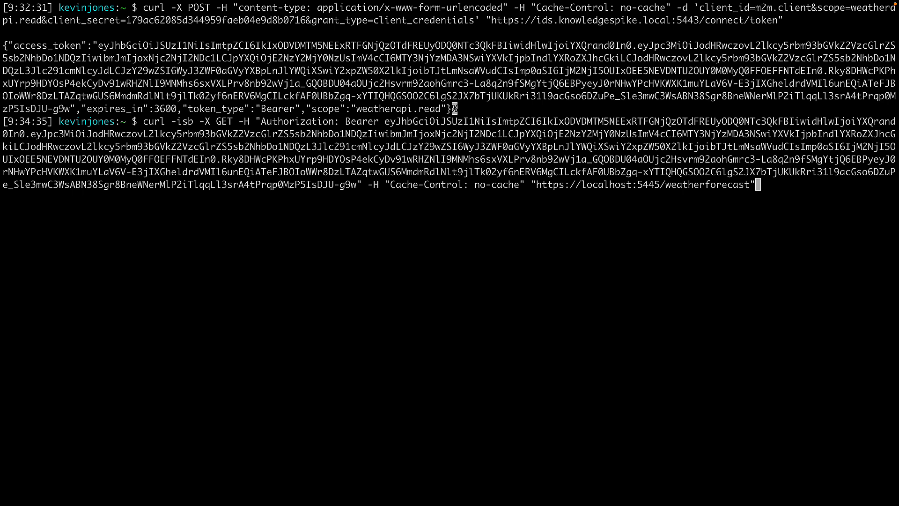
key("Return")
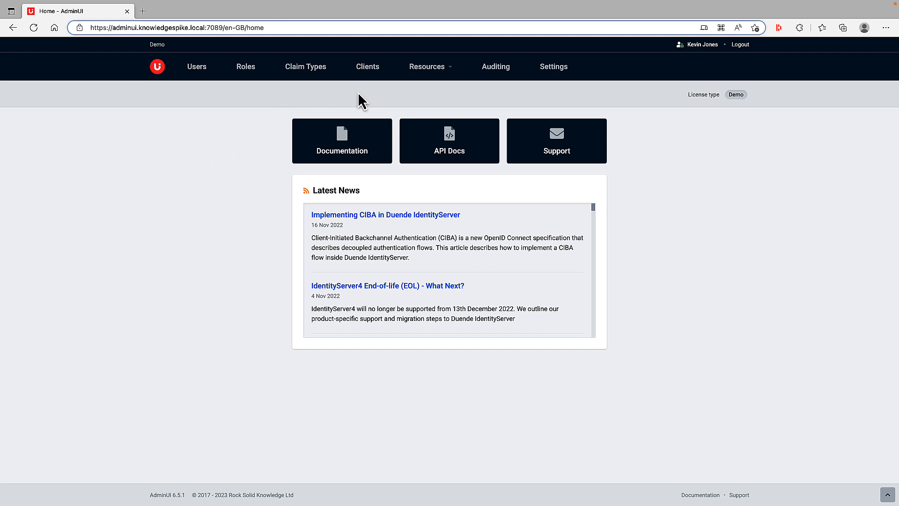
Switch to AdminUI and begin setting up a new Web App client that uses the Authorization code flow + PKCE.
left_click(370, 70)
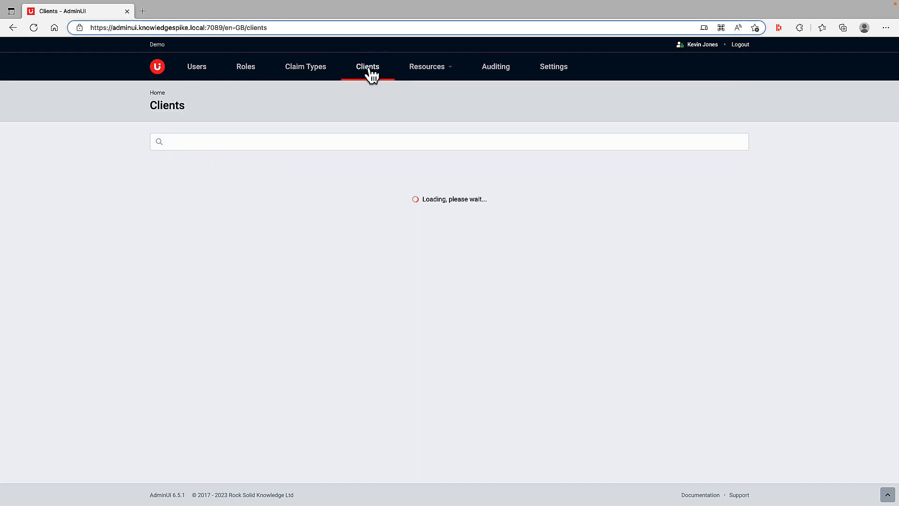
left_click(671, 173)
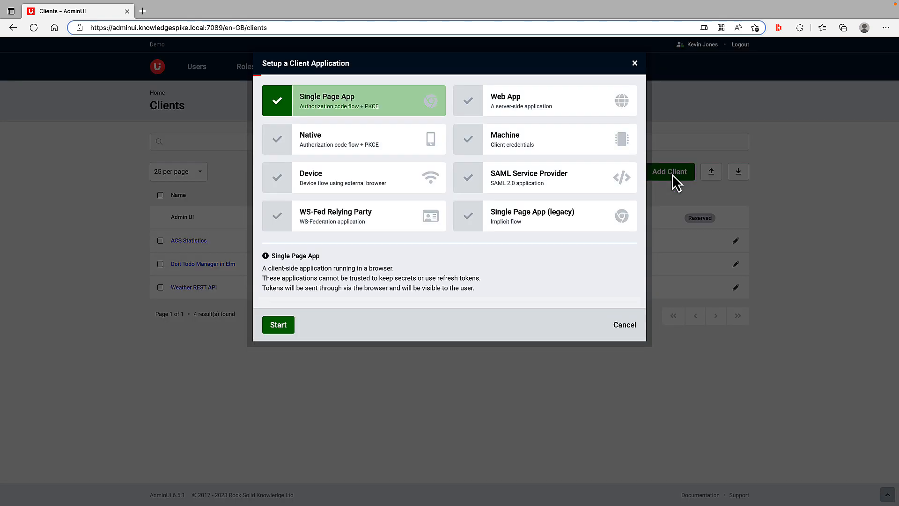
left_click(533, 107)
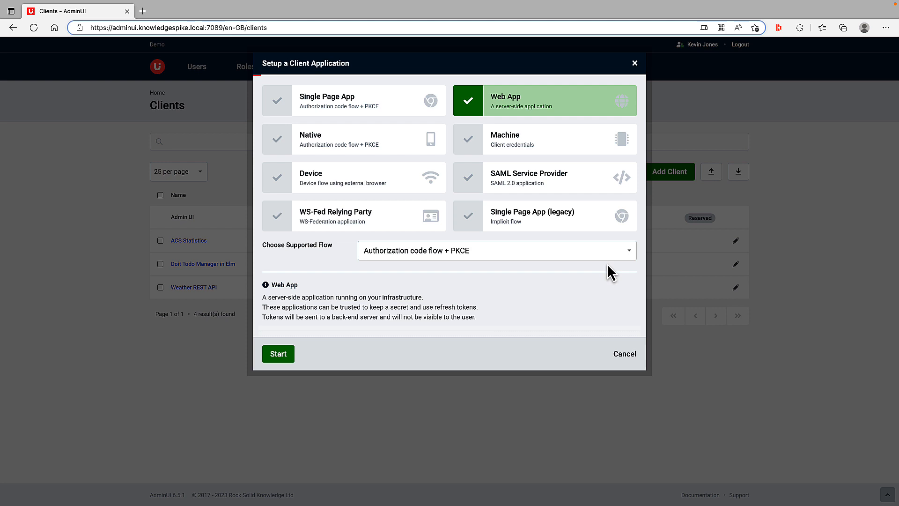
left_click(562, 256)
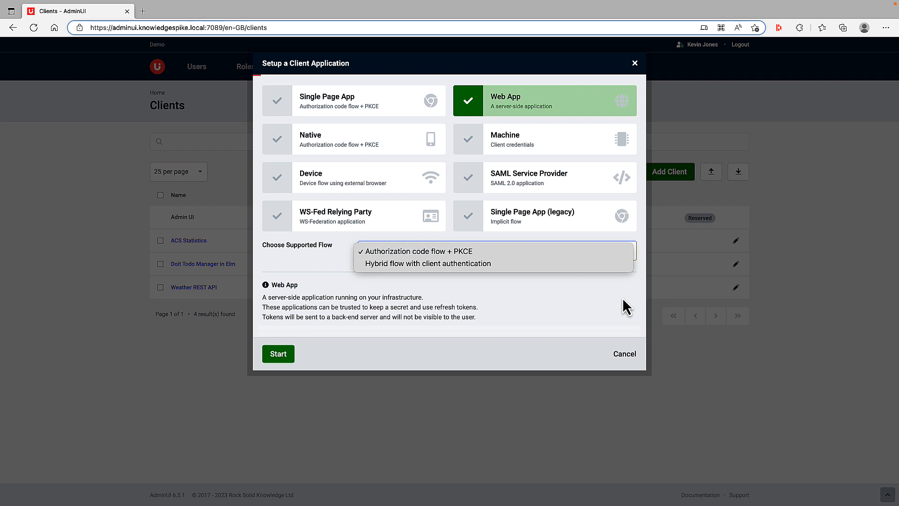
left_click(626, 306)
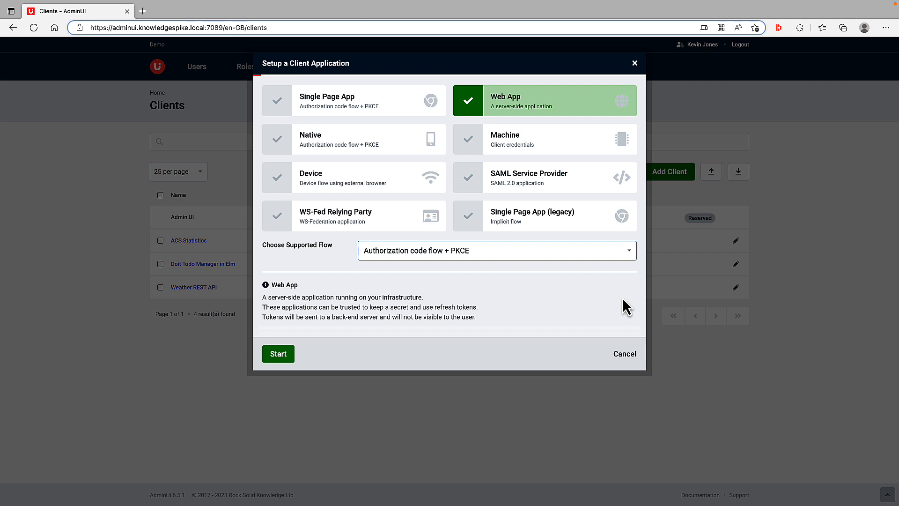
left_click(281, 359)
Set the client ID to "interactive" and the display name to "Weather MVC Application", keeping consent required, and continue to the callback URL.
left_click(379, 116)
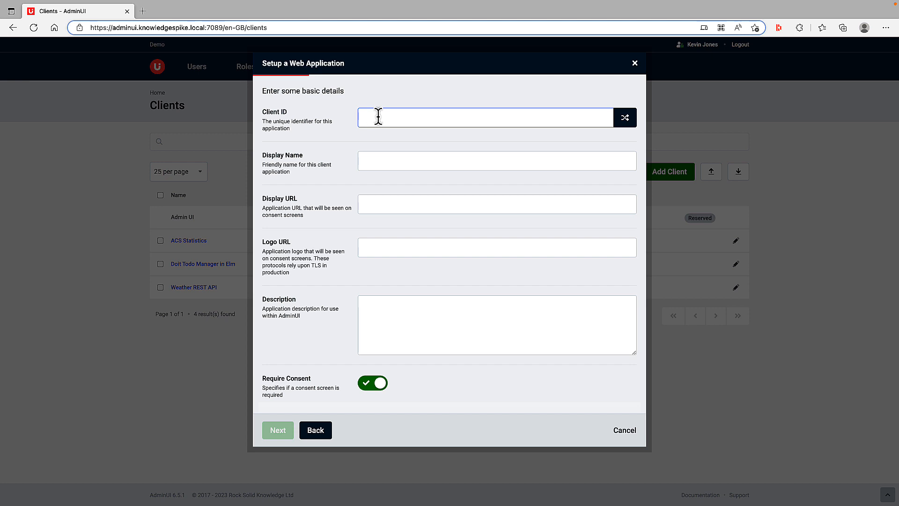
type("interactive")
key("Tab")
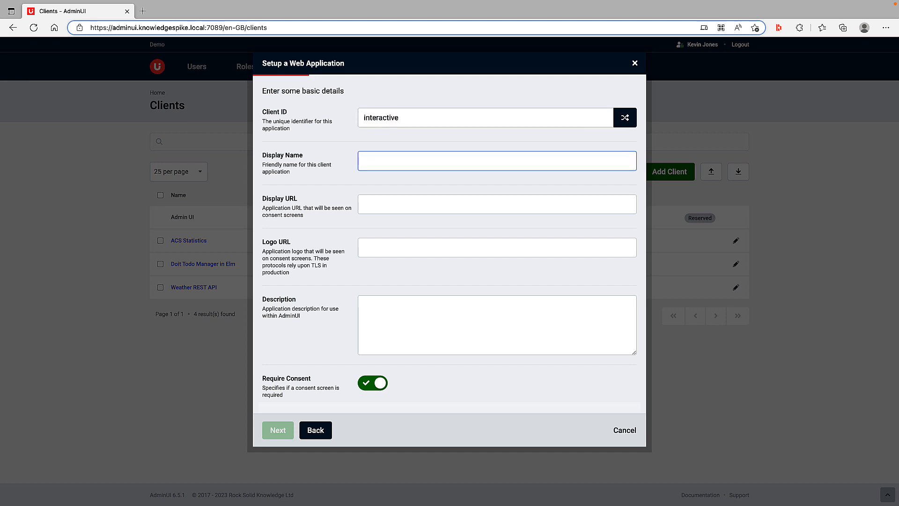
type("Weather")
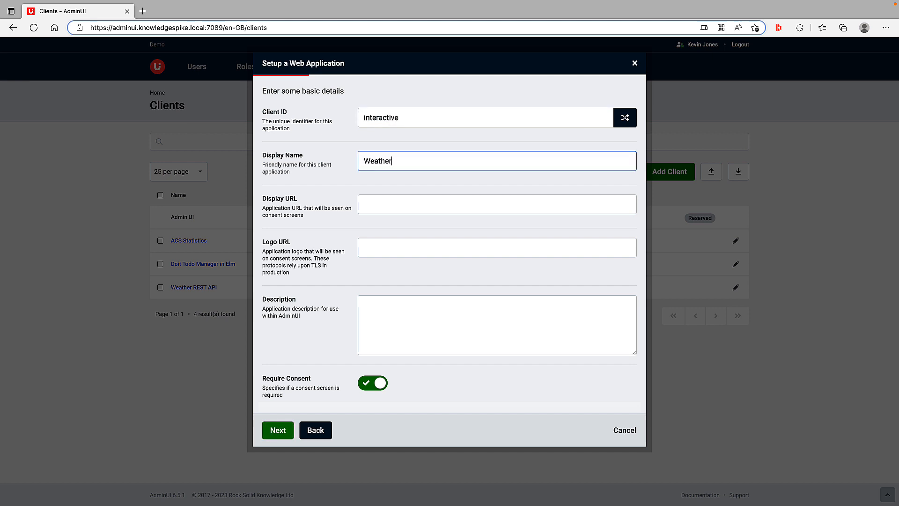
type(" MVC Aplic")
key("BackSpace")
key("BackSpace")
key("BackSpace")
type("plication")
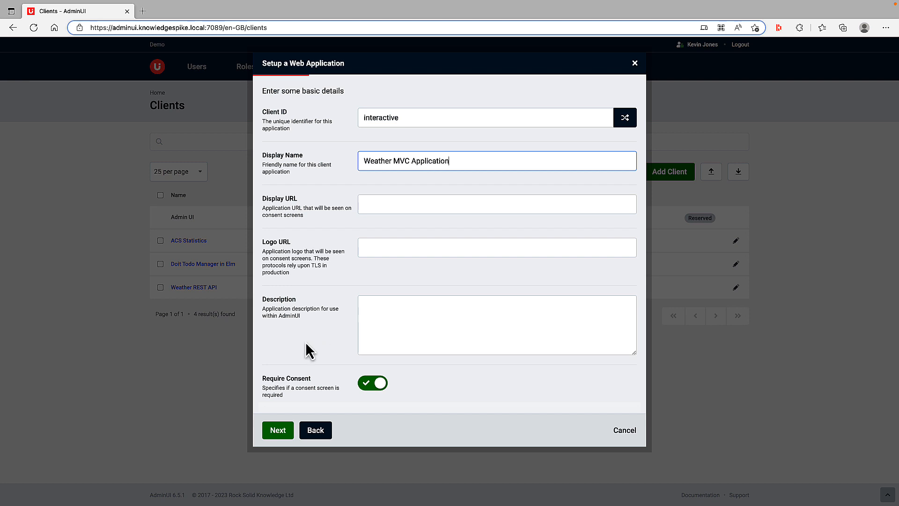
left_click(281, 432)
left_click(388, 127)
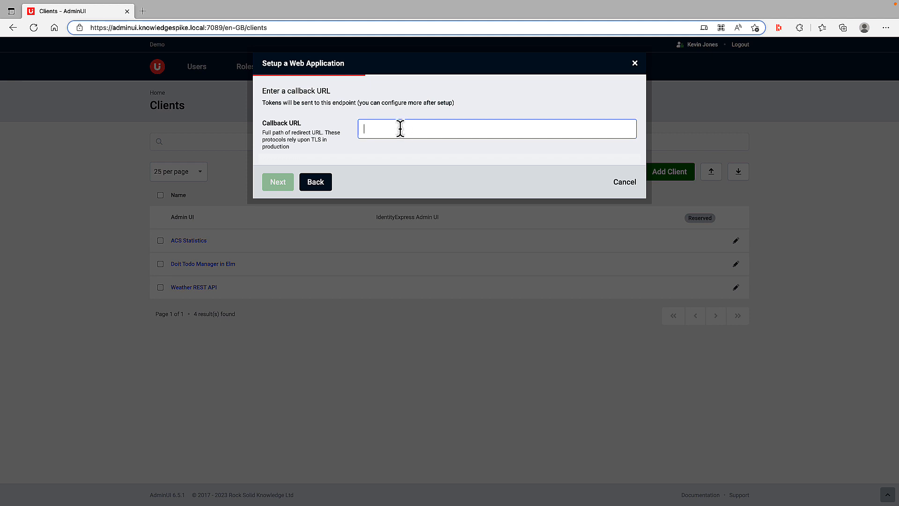
type("https://localhost:5444/signin-oidc")
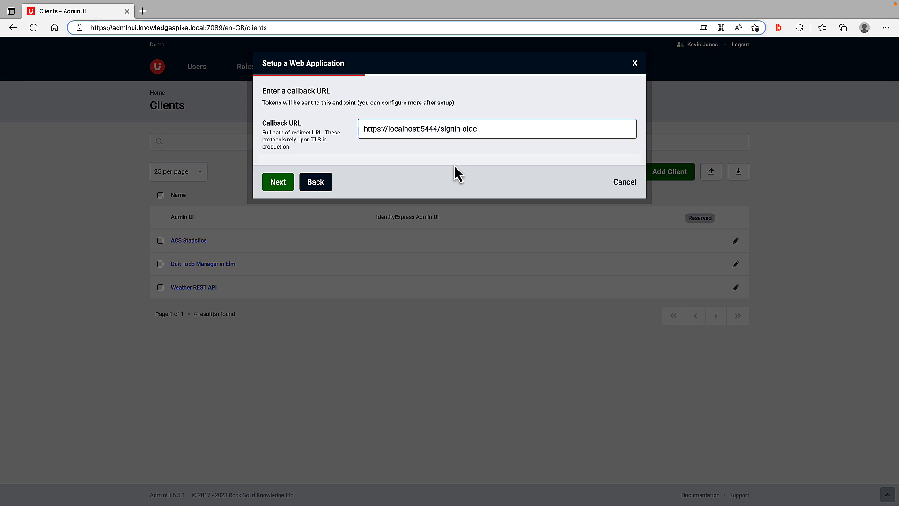
left_click(285, 187)
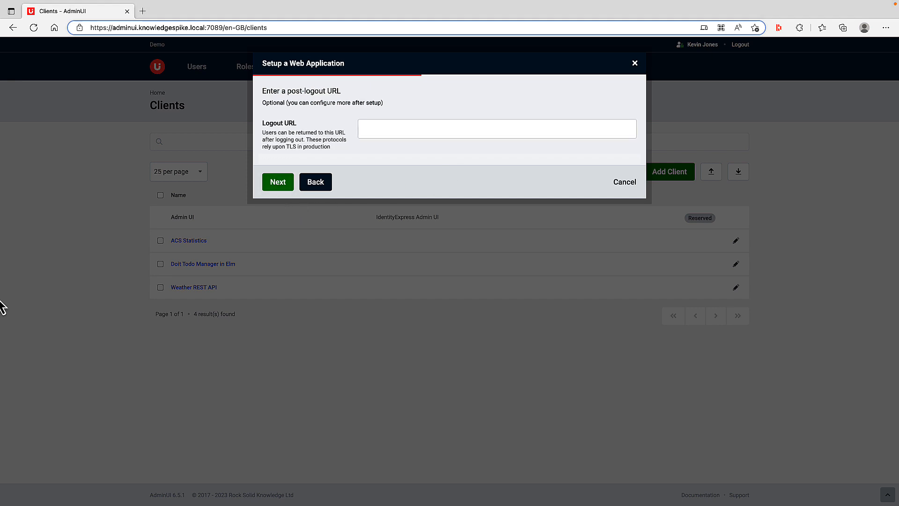
left_click(370, 130)
type("https://localhost:5444/signout-oidc")
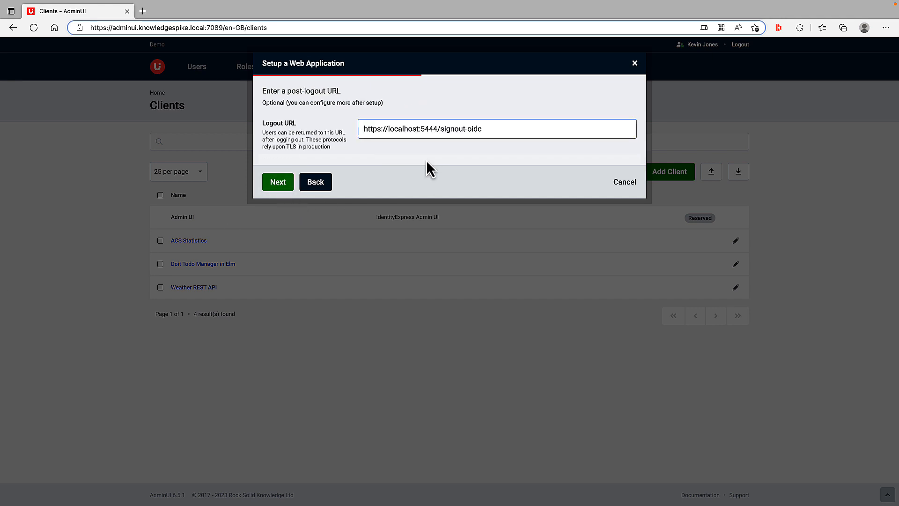
left_click(283, 185)
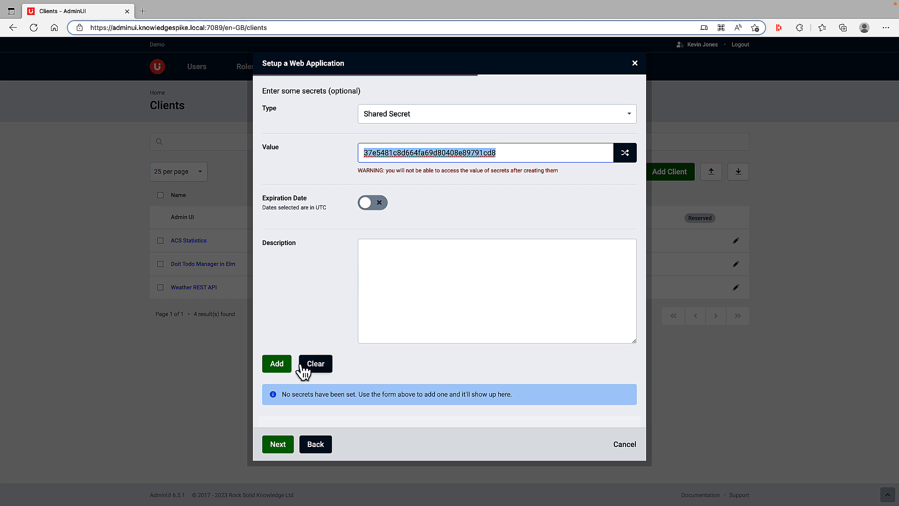
Add the generated shared secret value to the web client without an expiration date and continue to the identity resources.
left_click(281, 366)
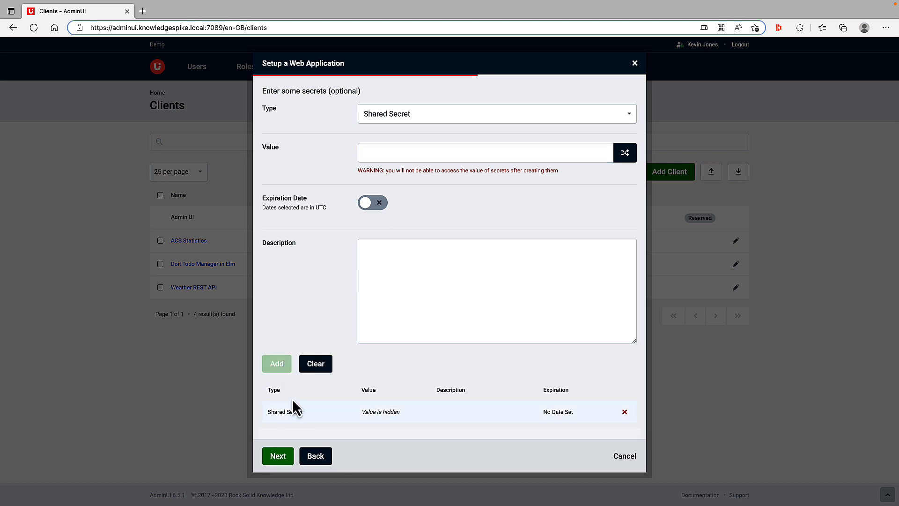
left_click(278, 456)
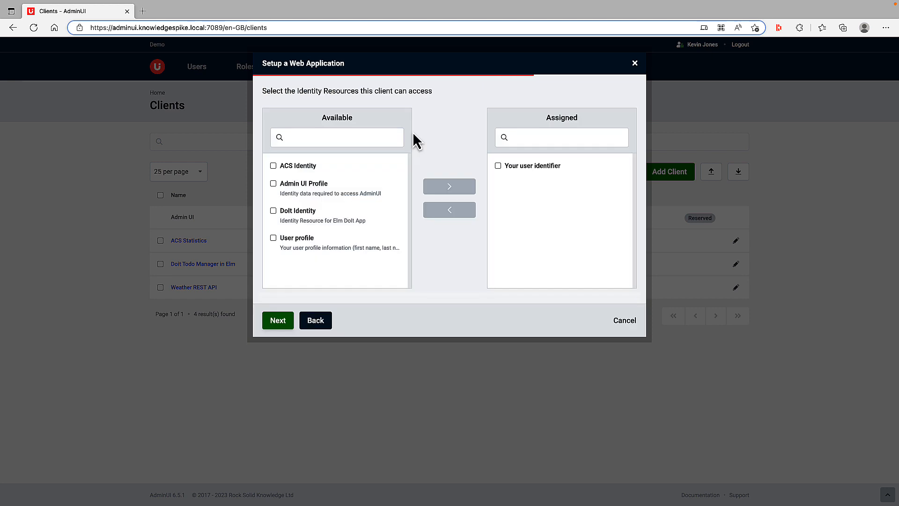
Assign the "User profile" identity resource to the web client and continue to the protected resources.
left_click(274, 237)
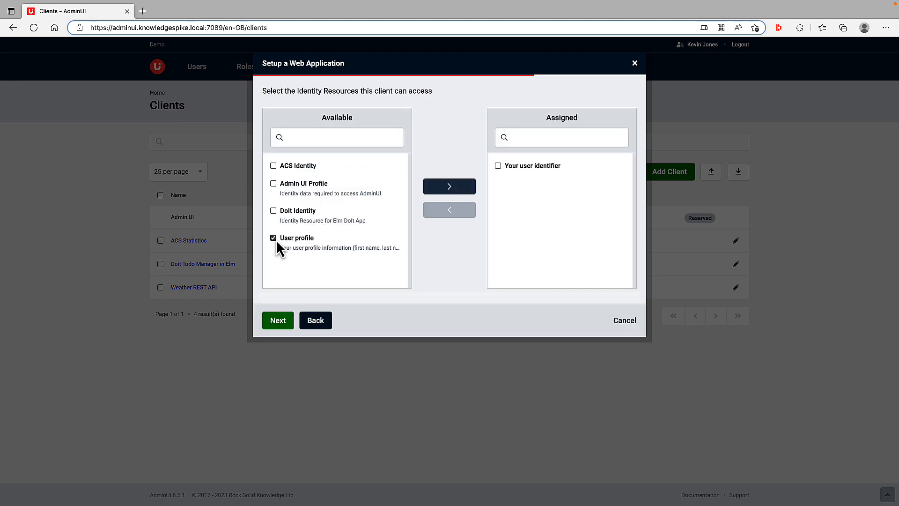
left_click(448, 187)
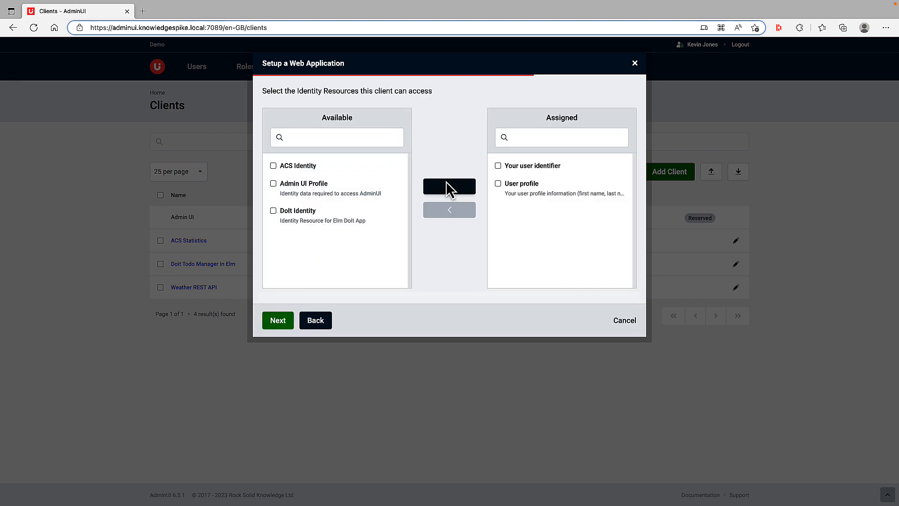
left_click(286, 322)
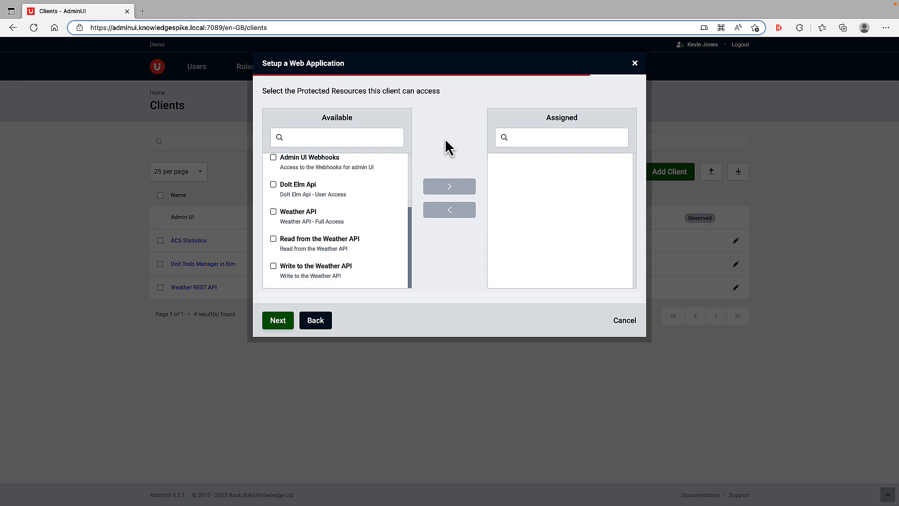
Assign the "Read from the Weather API" protected resource to the web client and save the new client.
left_click(274, 239)
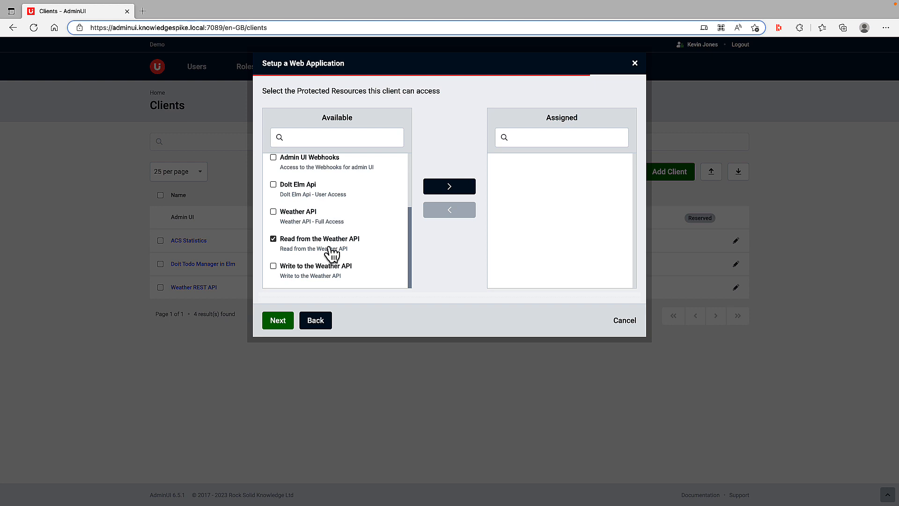
left_click(448, 187)
left_click(280, 321)
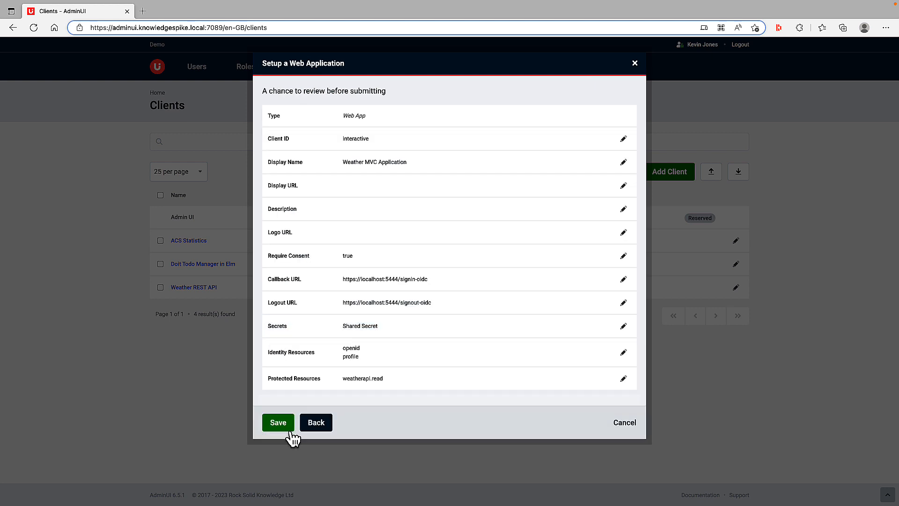
left_click(284, 421)
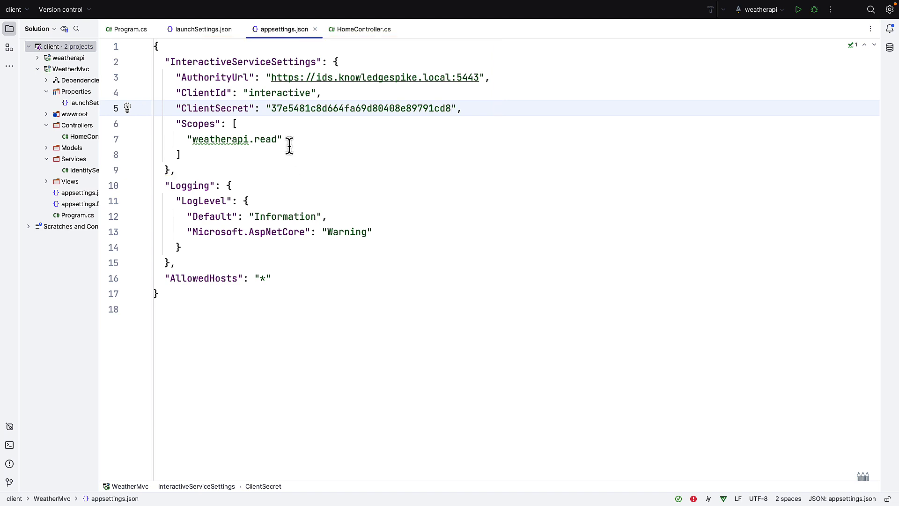
In the IDE, review the WeatherMvc project's OpenID Connect options in Program.cs and the authorized Weather action in HomeController.cs.
left_click(128, 30)
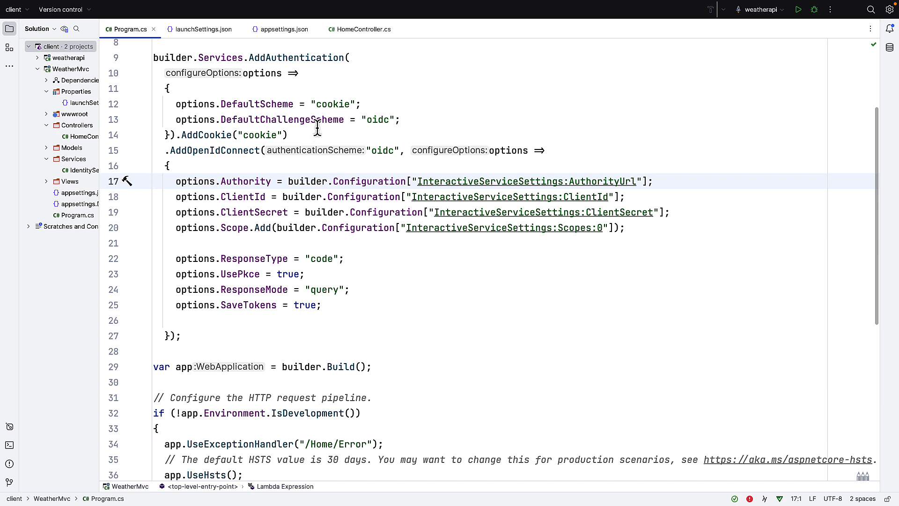
left_click(356, 30)
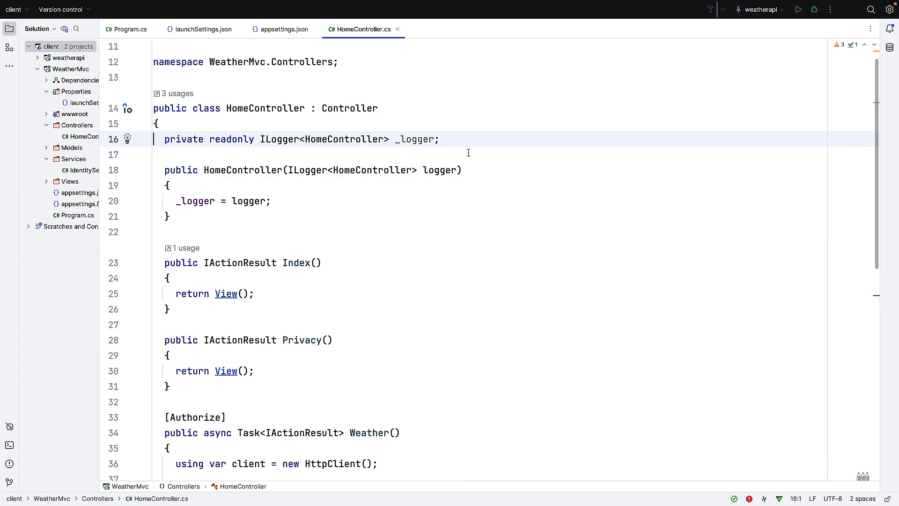
scroll(478, 199, "down", 5)
scroll(477, 201, "down", 1)
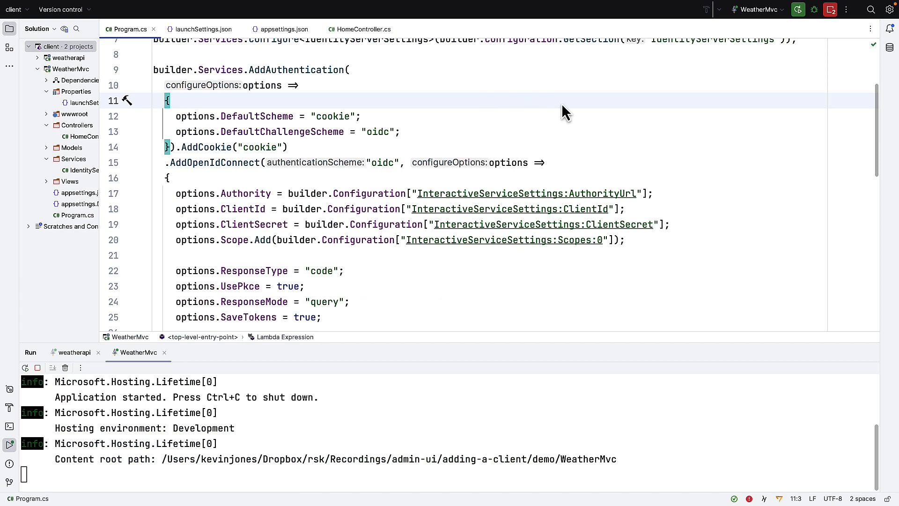
left_click(781, 10)
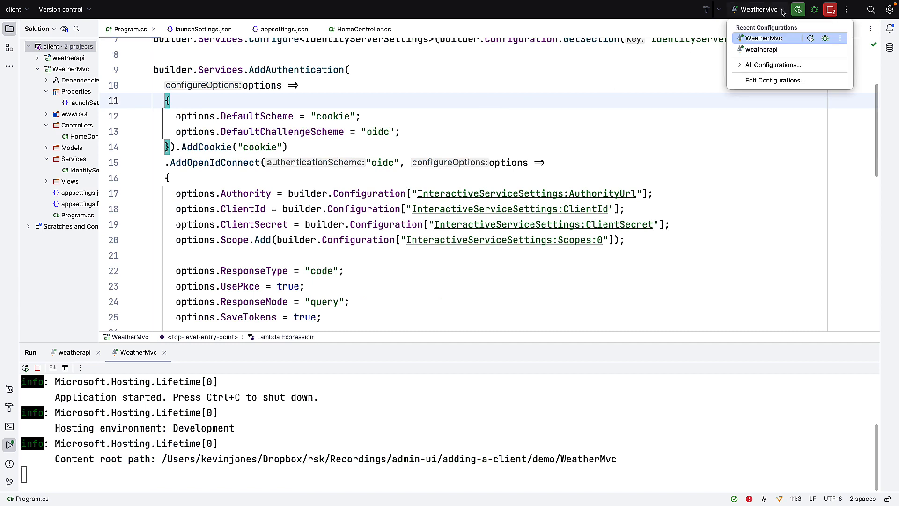
left_click(764, 127)
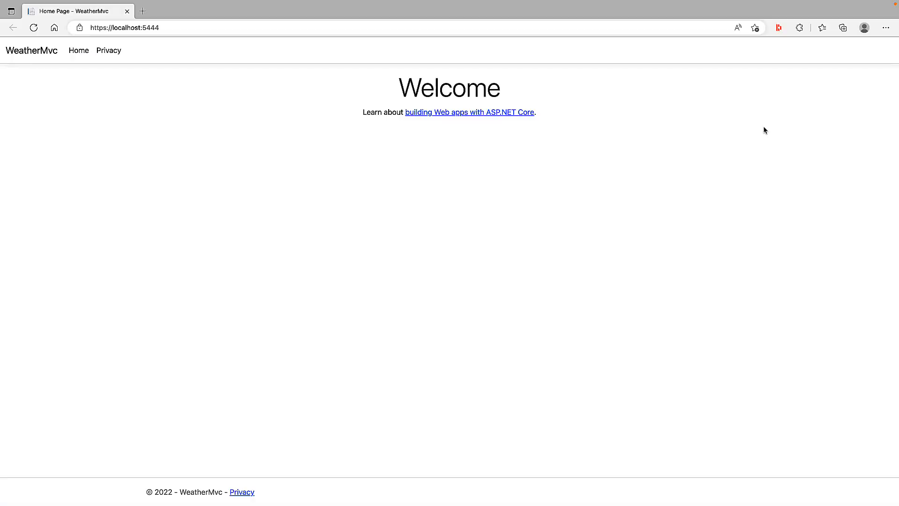
left_click(307, 28)
left_click(308, 29)
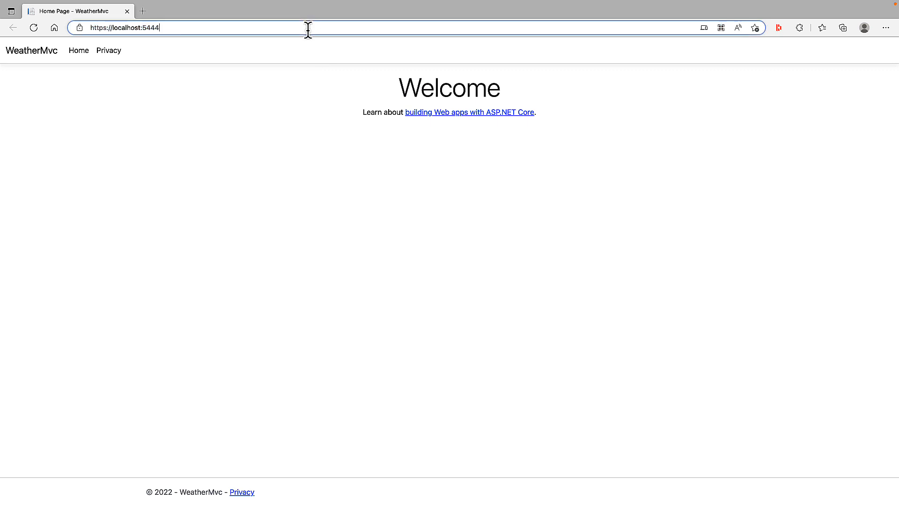
type("/home/weather")
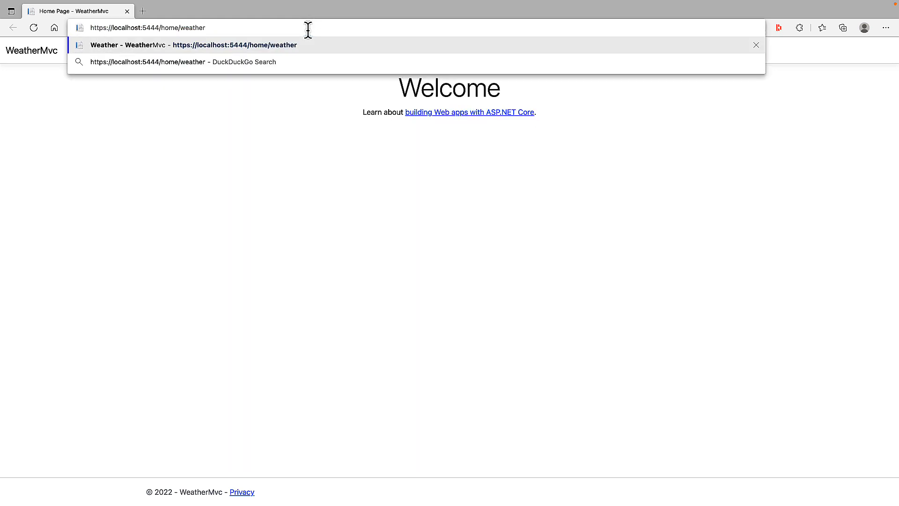
key("Return")
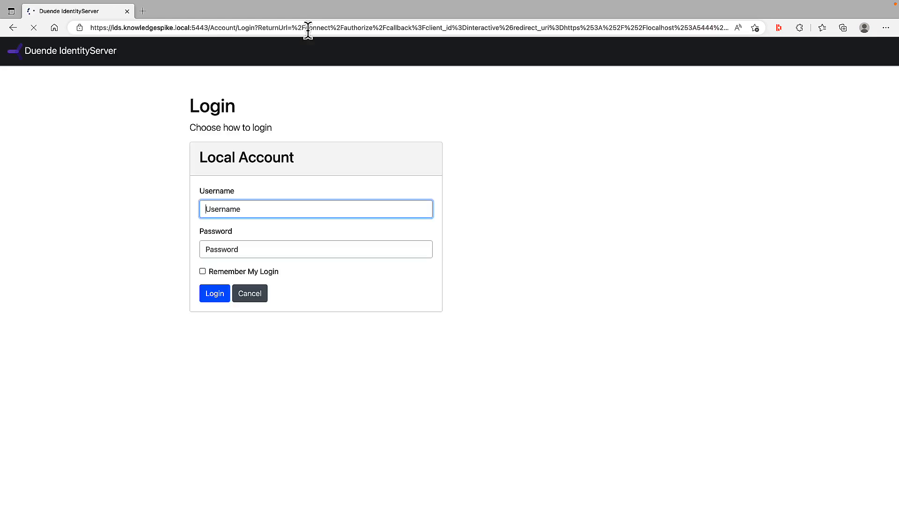
type("alice")
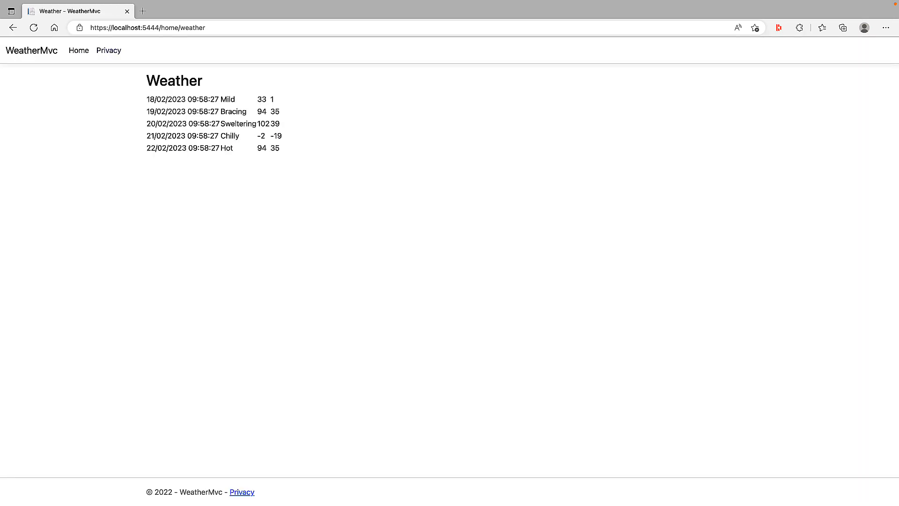